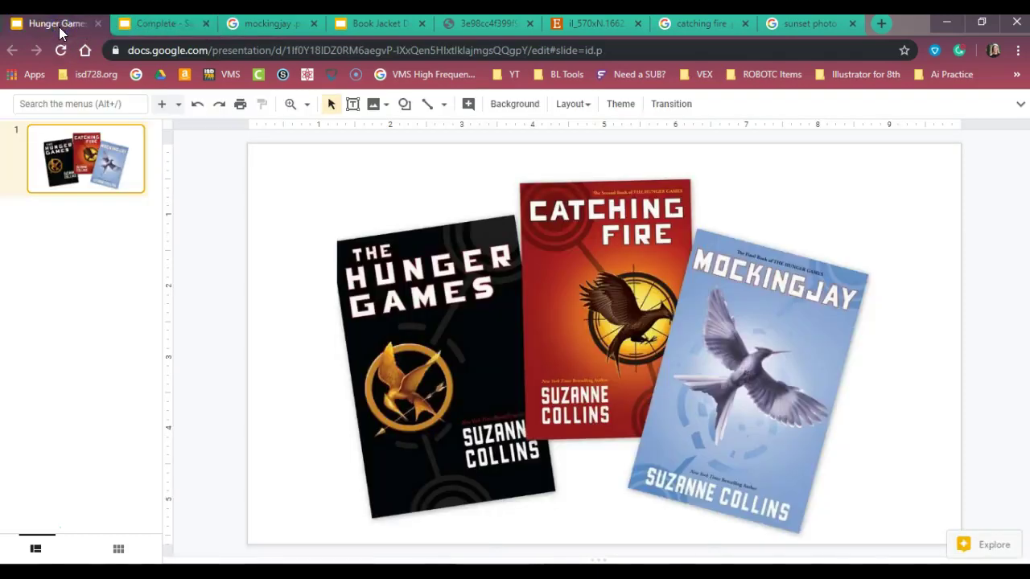
- View the completed Hunger Games sample jacket, and return to the Catching Fire book jacket template
left_click(137, 30)
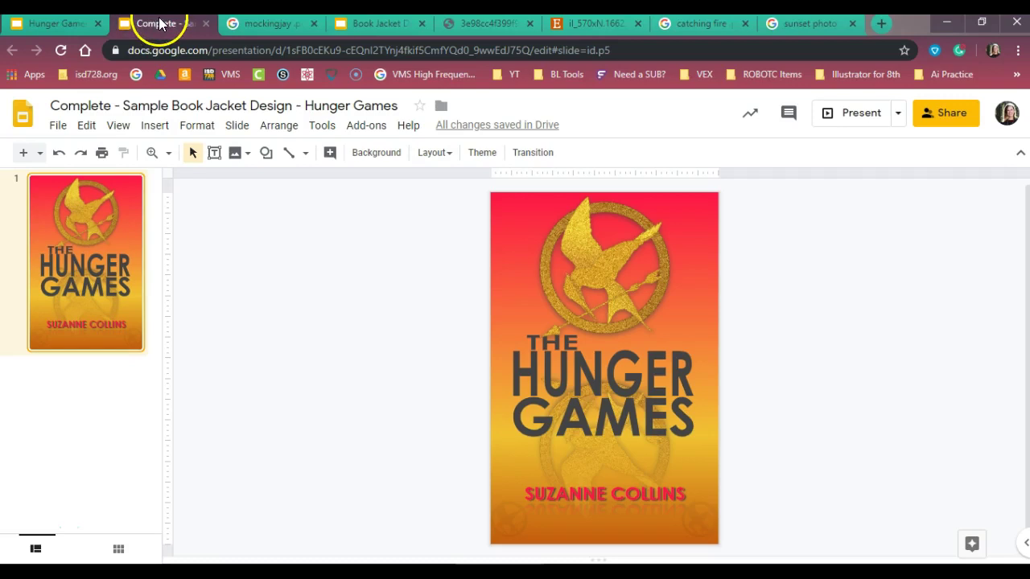
left_click(373, 29)
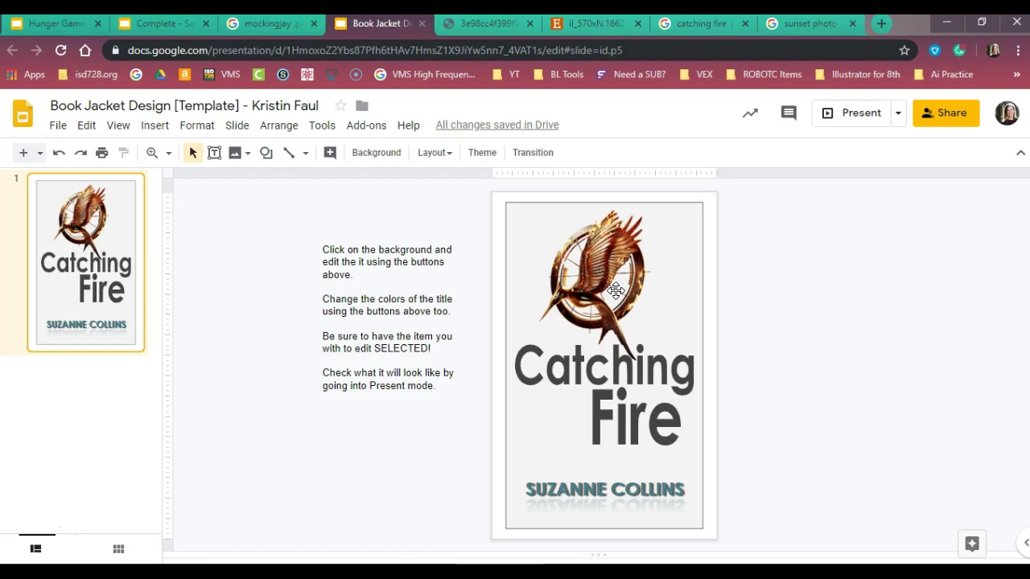
- Fill the background rectangle behind the Catching Fire title and artwork with the saved custom pinkish-red colour
left_click(528, 205)
left_click(519, 223)
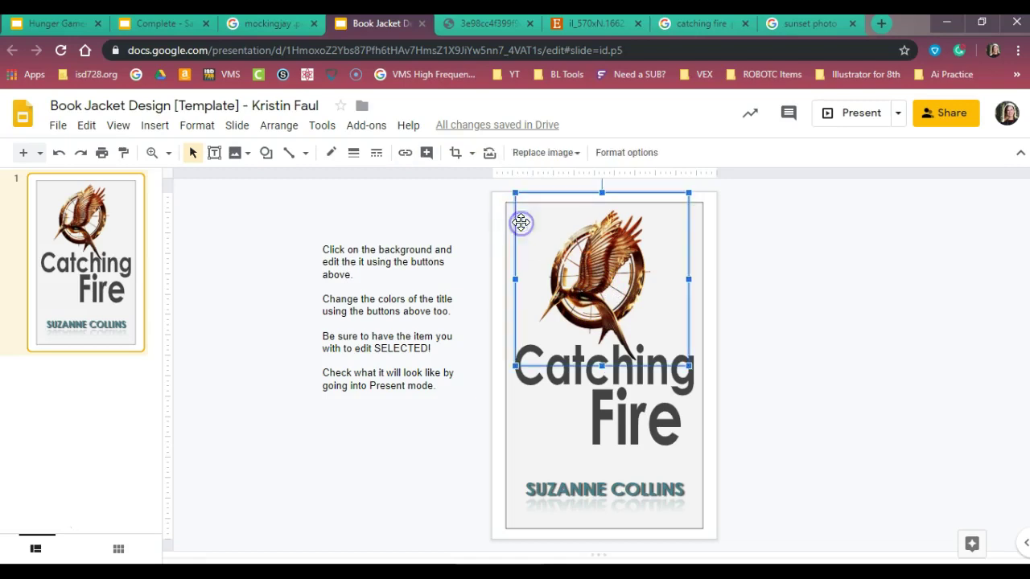
left_click(515, 438)
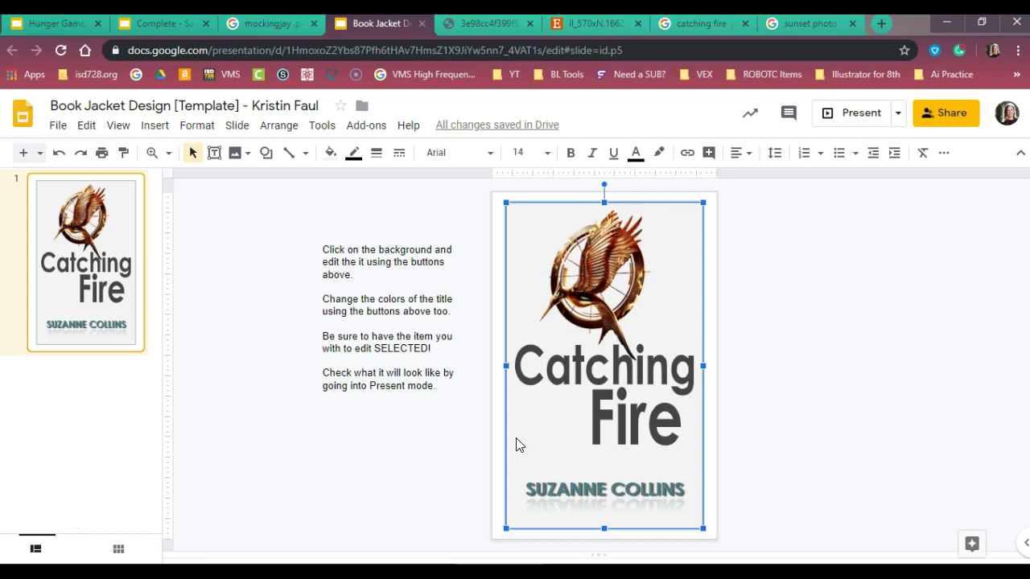
left_click(513, 445)
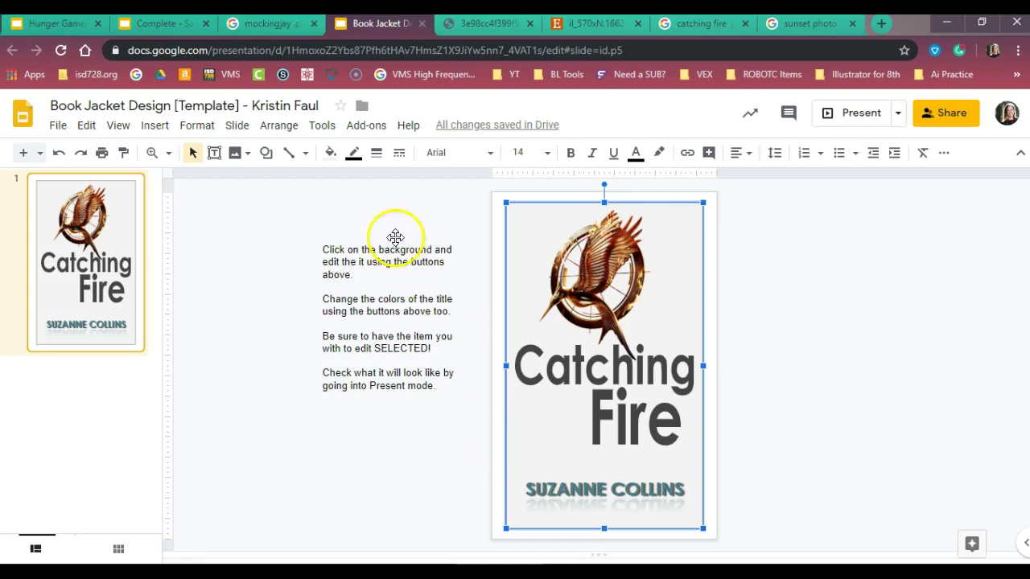
left_click(329, 152)
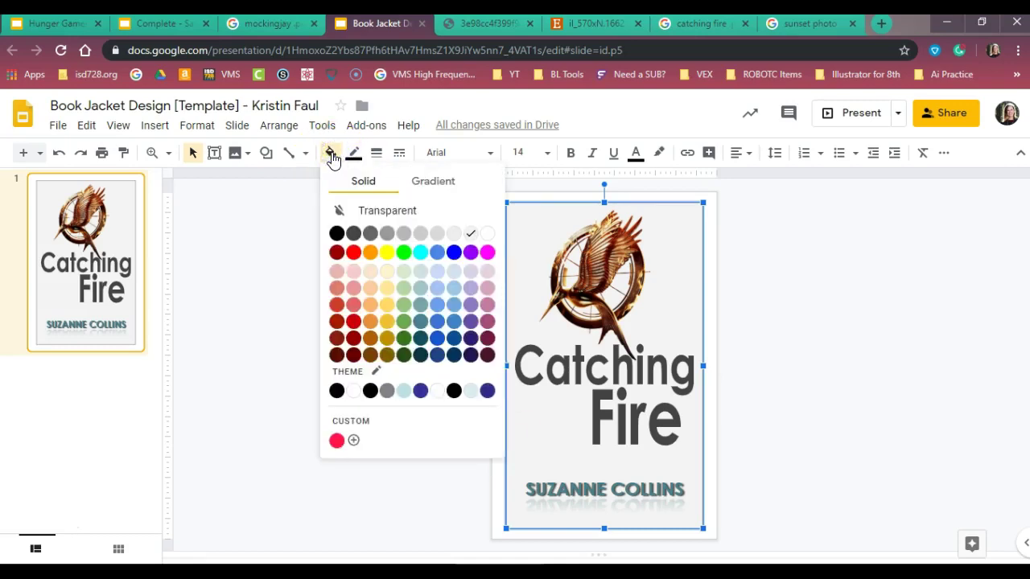
left_click(337, 440)
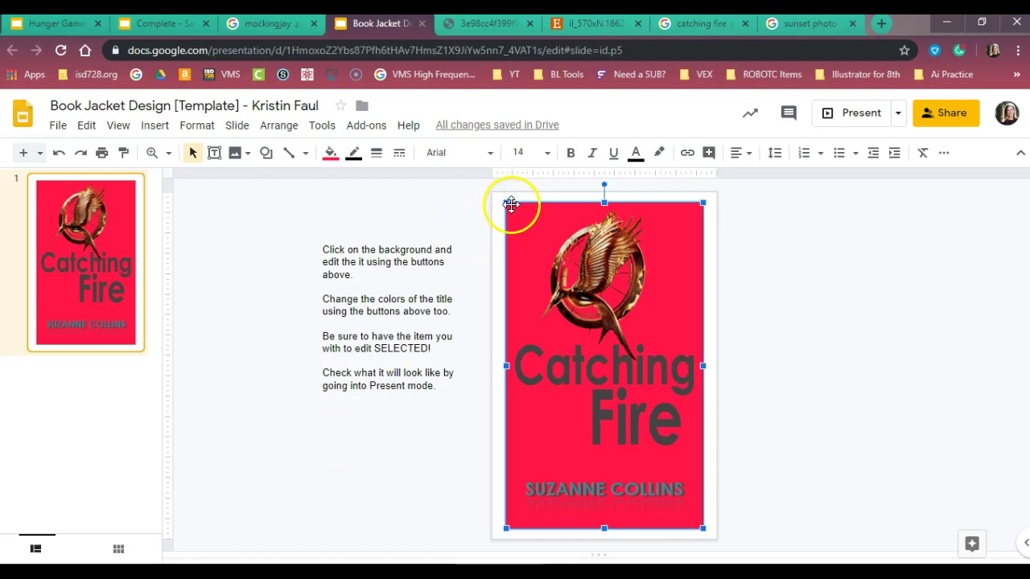
- Enlarge the pinkish-red background rectangle from two opposite corners so it covers the whole page
left_click_drag(505, 201, 492, 192)
left_click_drag(704, 529, 716, 539)
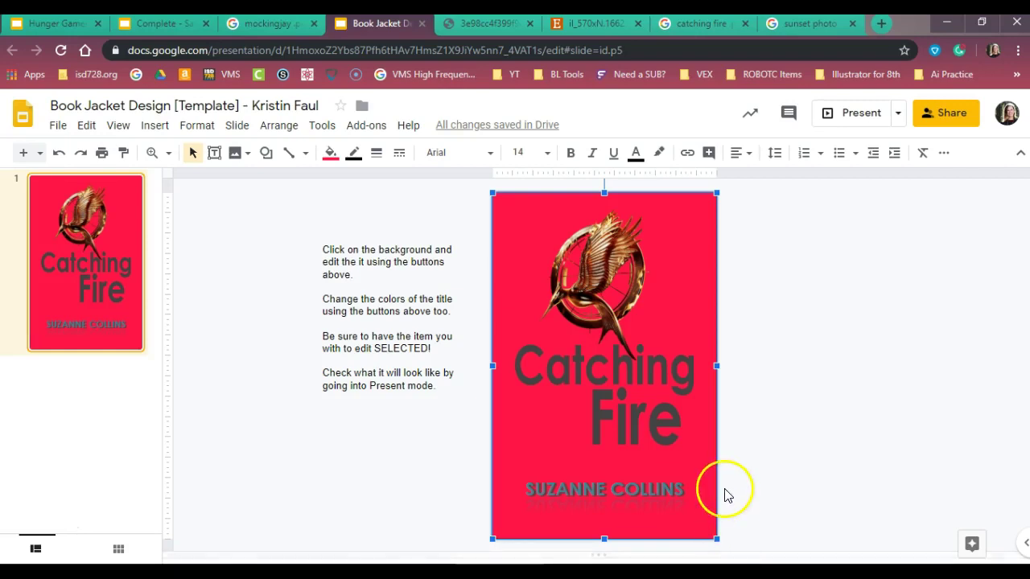
left_click(755, 472)
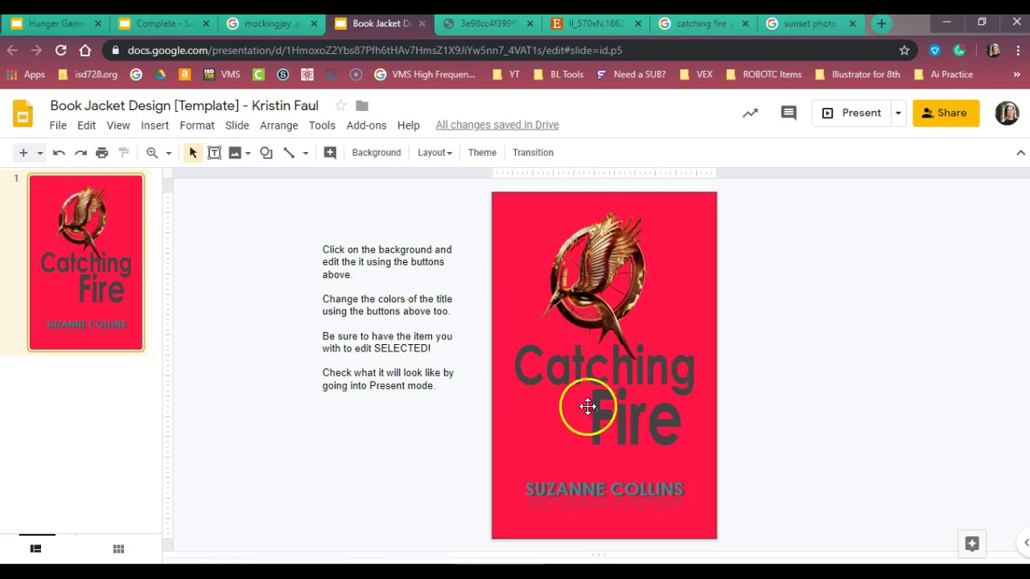
left_click(555, 438)
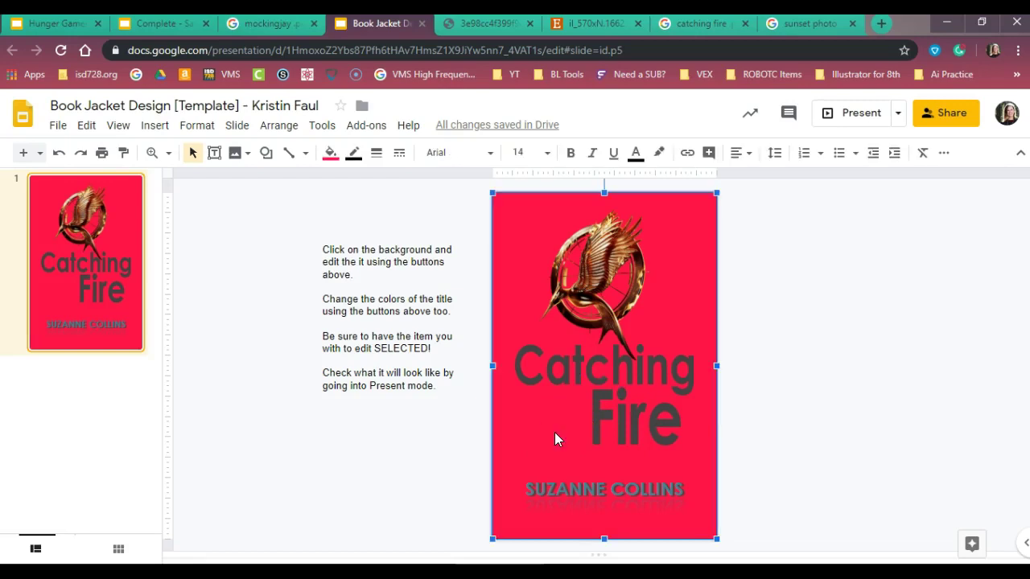
left_click(337, 161)
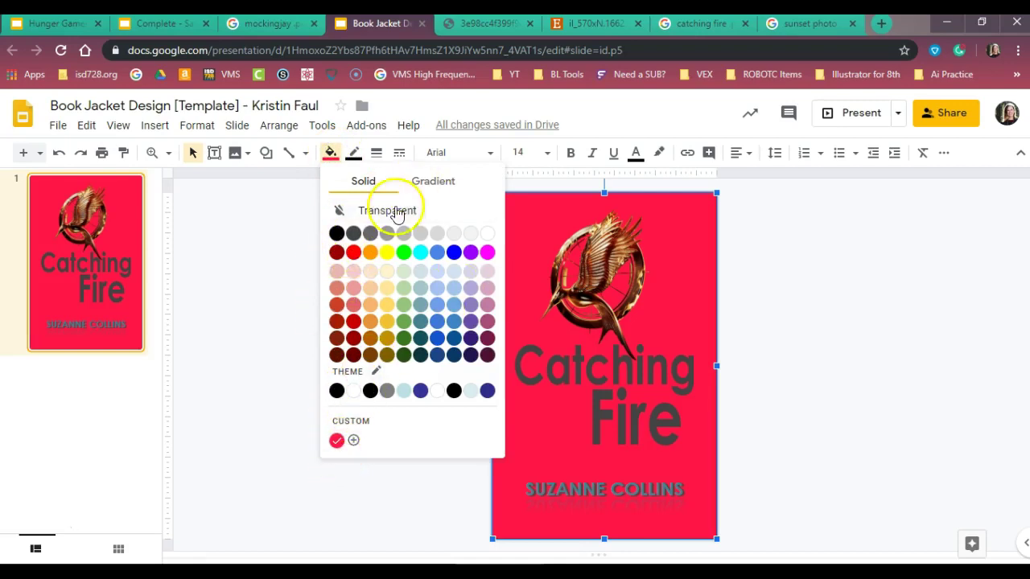
left_click(350, 442)
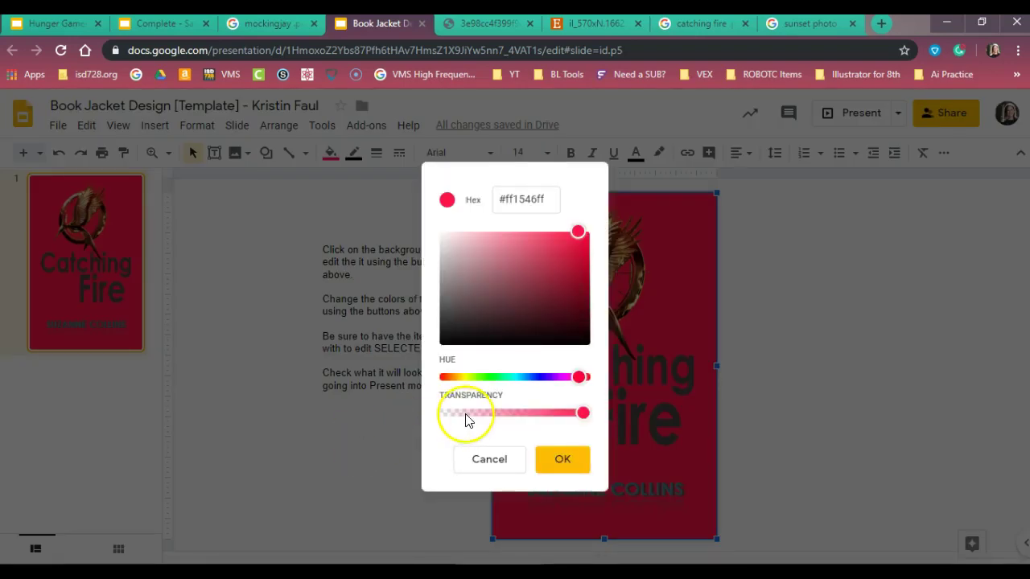
left_click_drag(583, 415, 533, 414)
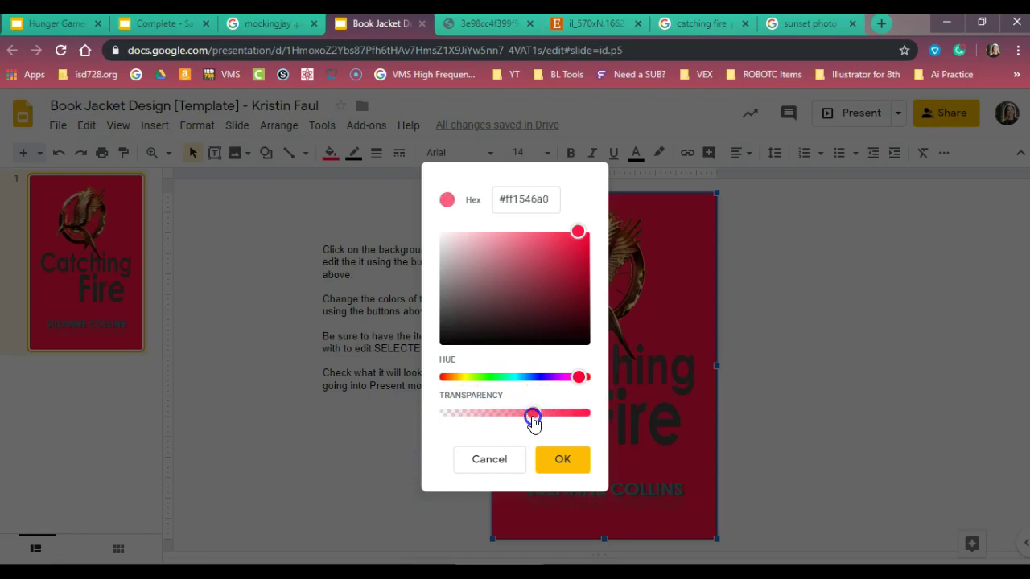
left_click(476, 475)
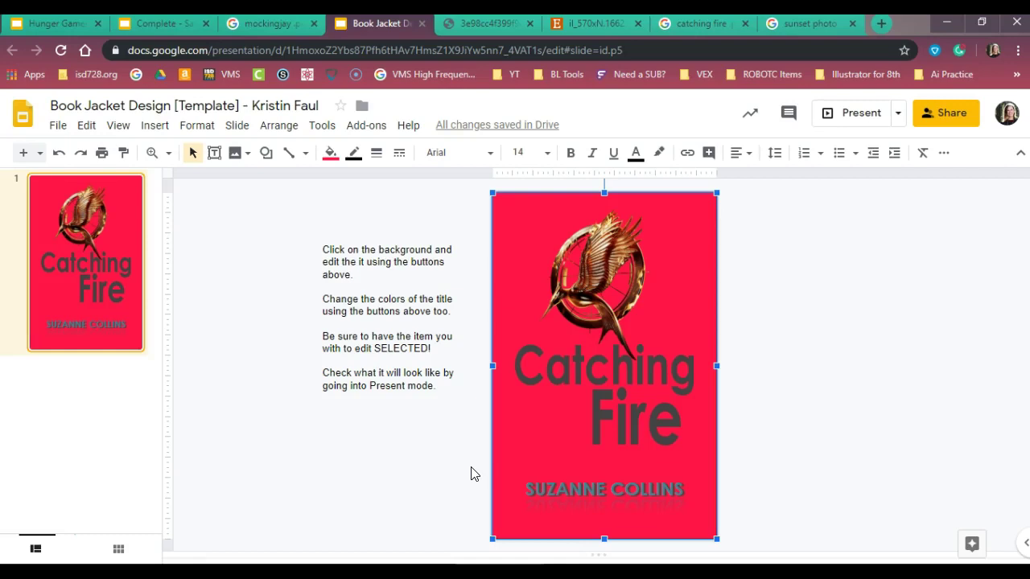
- Draw an upright rectangle beside the cover, partly over the instruction text outside the page
left_click(267, 153)
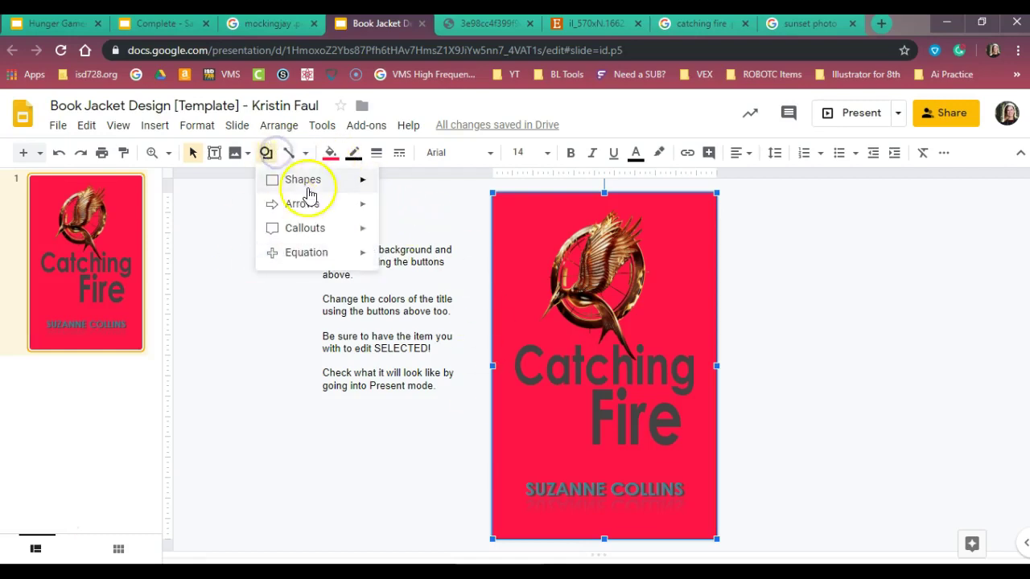
left_click(307, 179)
left_click(390, 185)
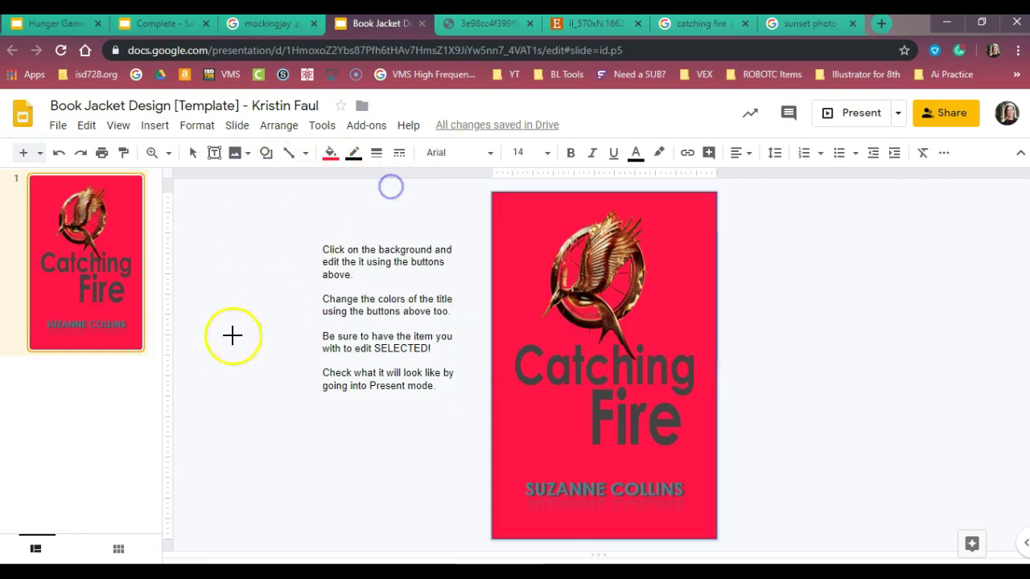
mouse_move(266, 314)
left_mouse_down()
mouse_move(402, 448)
mouse_move(439, 524)
left_mouse_up()
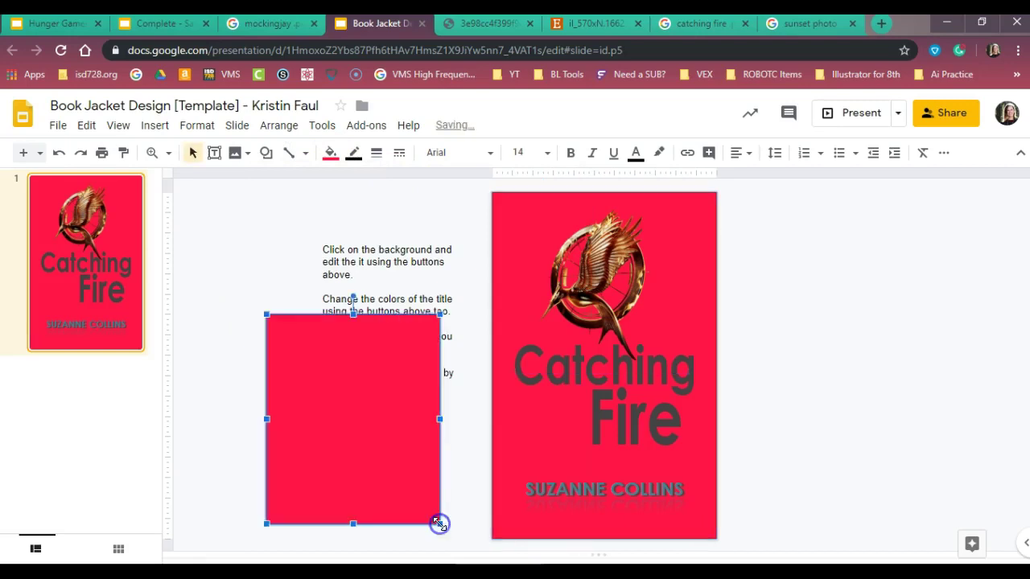
- Start a custom gradient fill for the new rectangle with red as its first stop
left_click(330, 153)
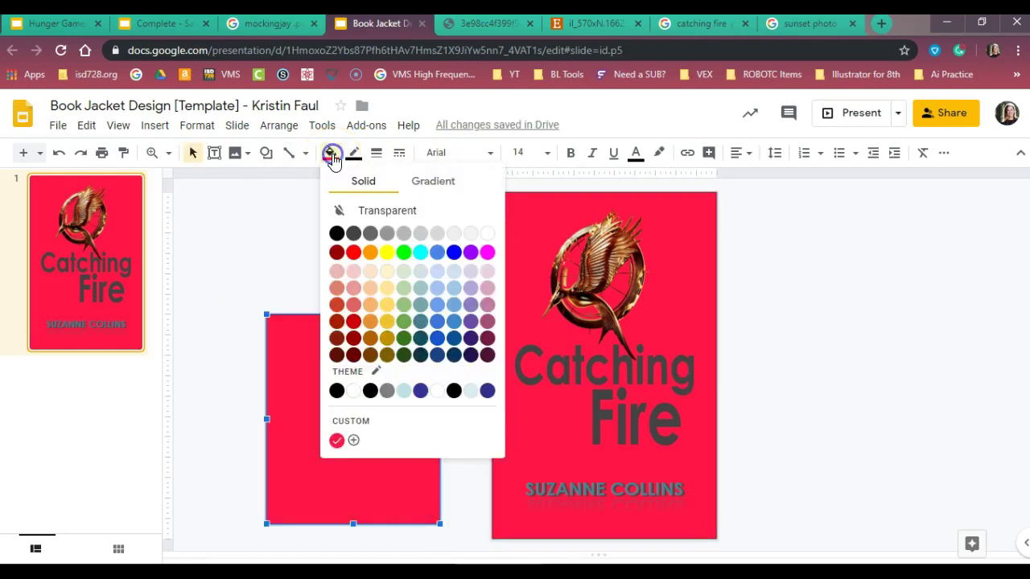
left_click(431, 187)
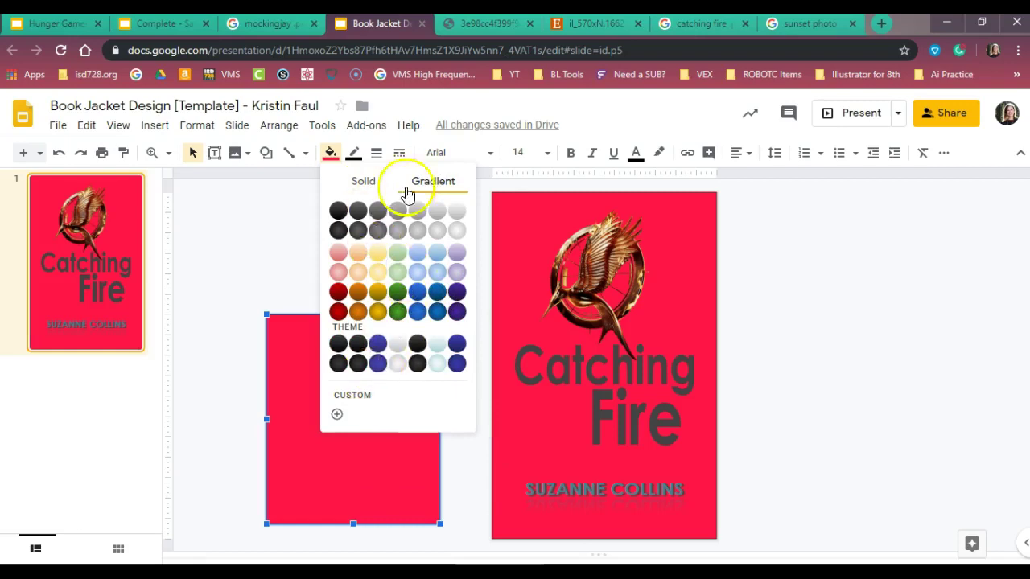
left_click(337, 415)
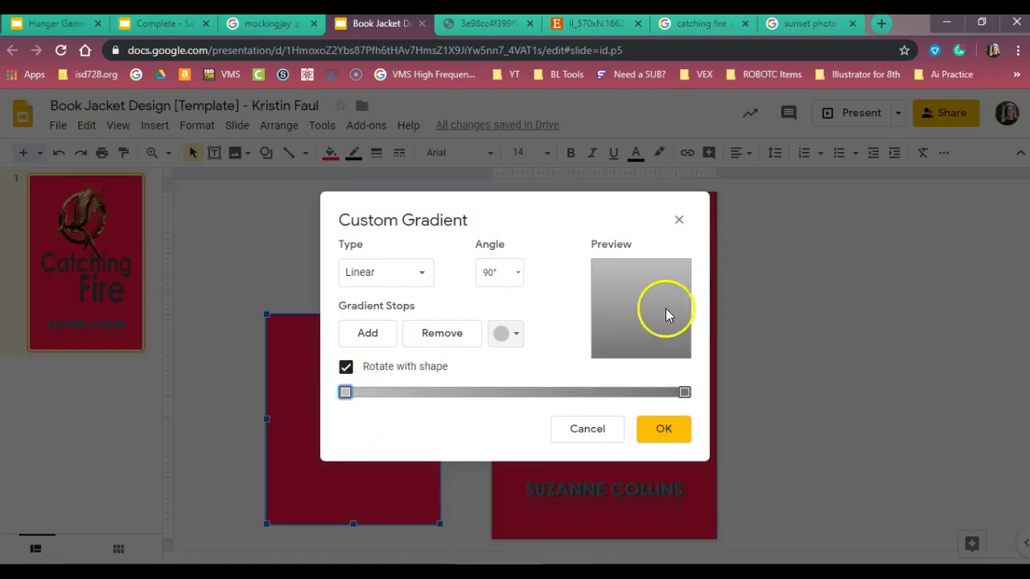
left_click(507, 339)
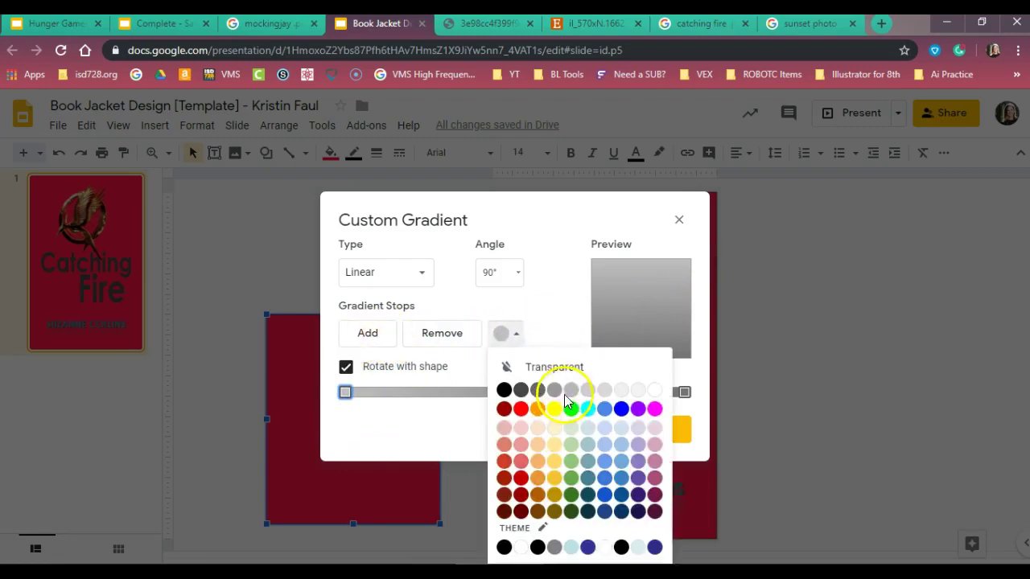
left_click(562, 269)
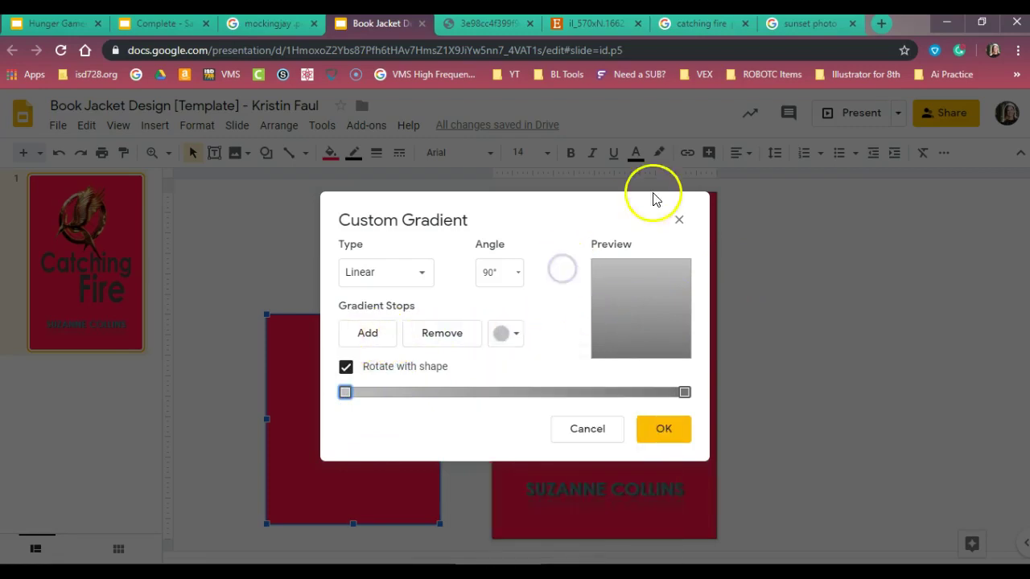
left_click_drag(578, 217, 545, 123)
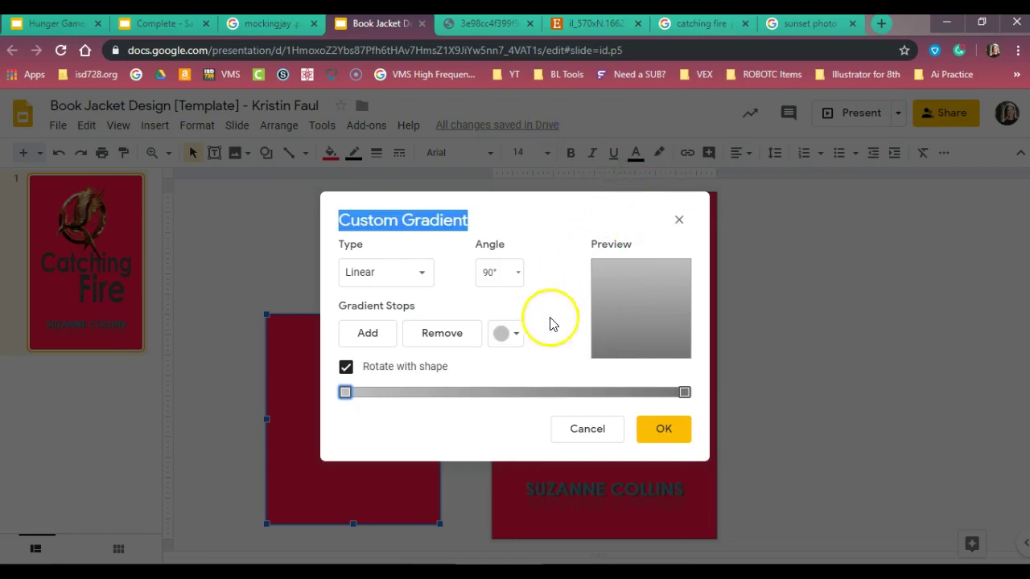
left_click(513, 336)
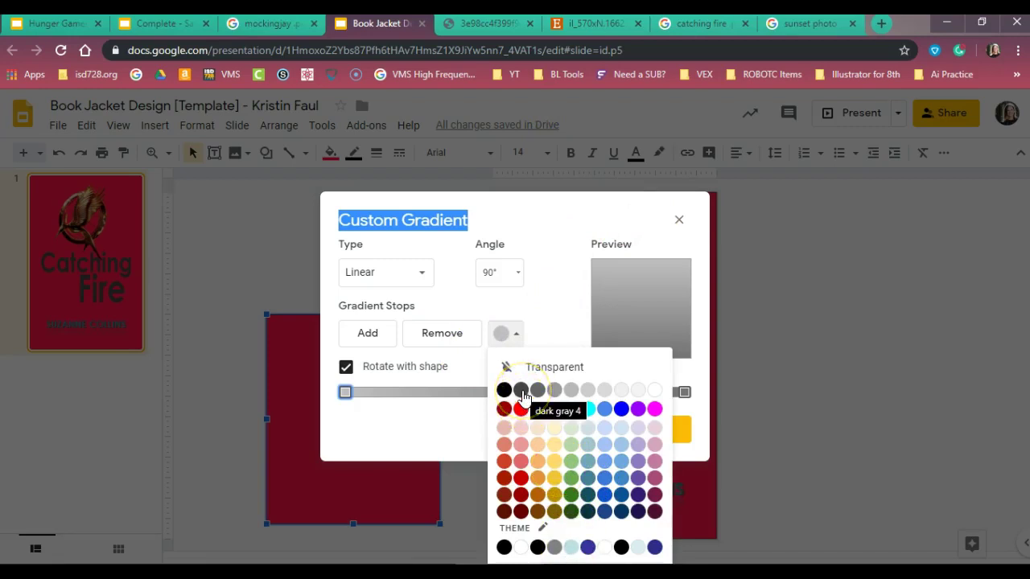
left_click(523, 480)
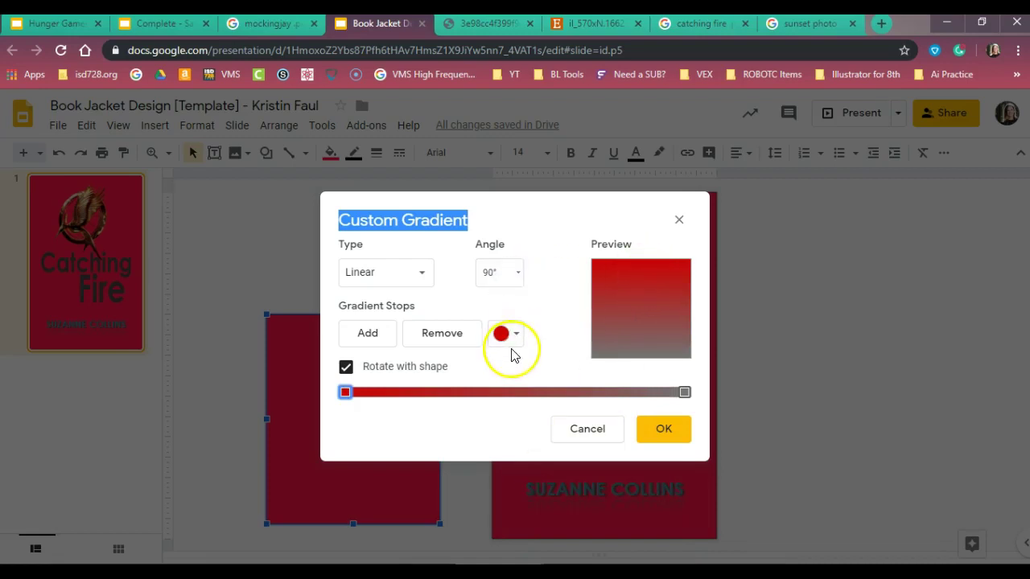
- Add a middle stop to the gradient and colour it dark blue
left_click(380, 341)
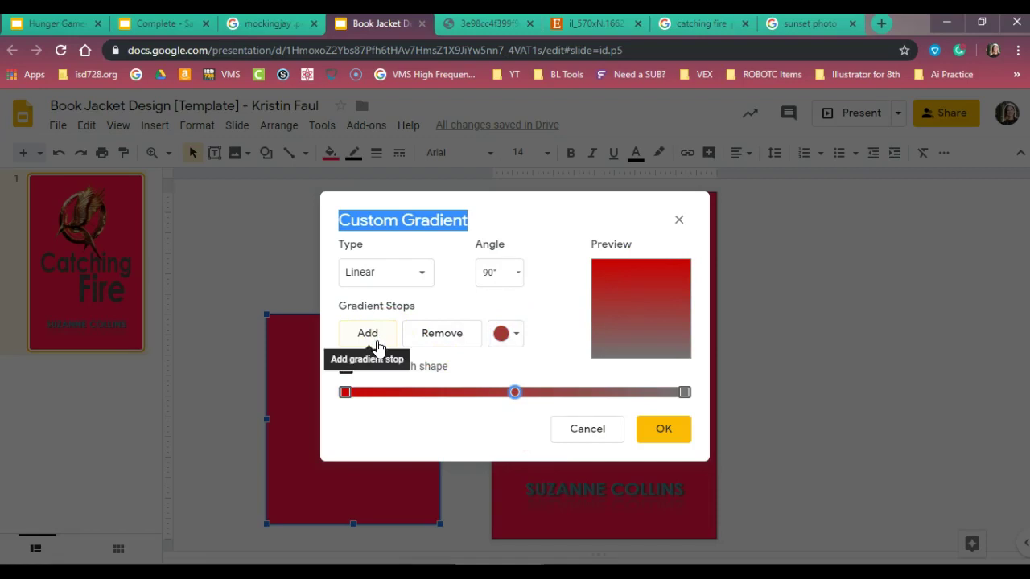
left_click(501, 333)
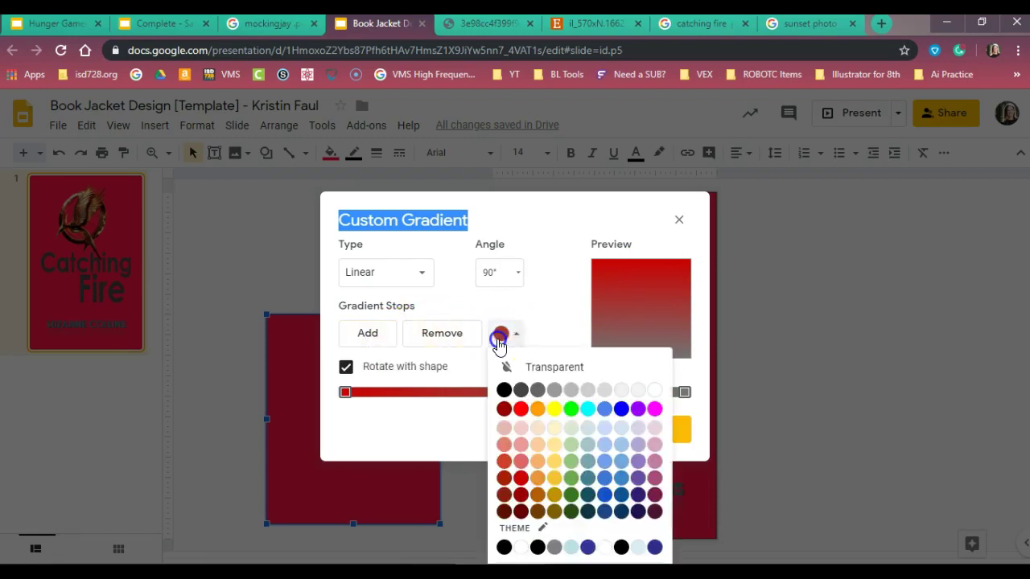
left_click(655, 548)
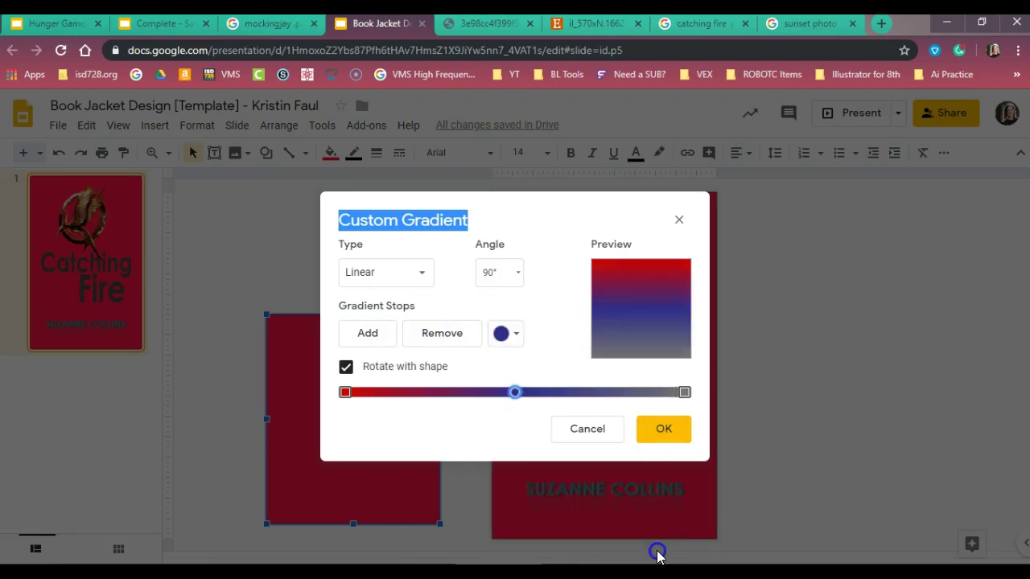
- Set the gradient's end stop to bright green and apply the gradient to the rectangle
left_click(684, 393)
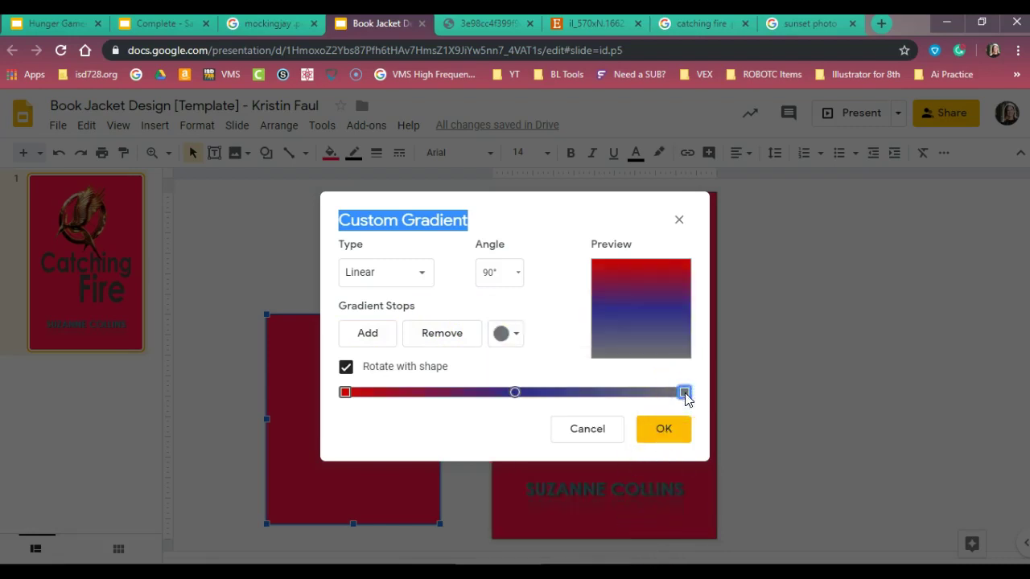
left_click(507, 334)
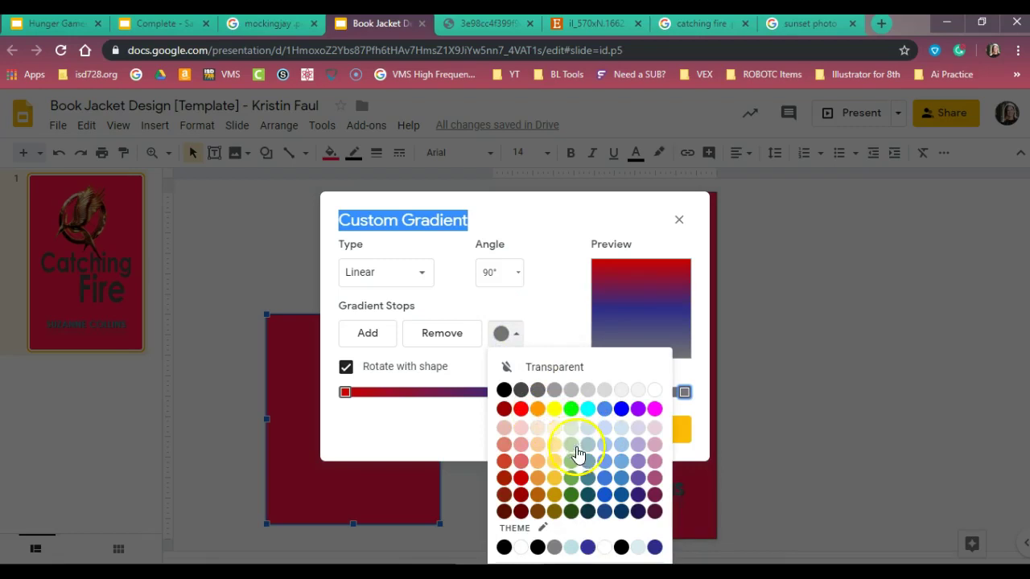
left_click(570, 409)
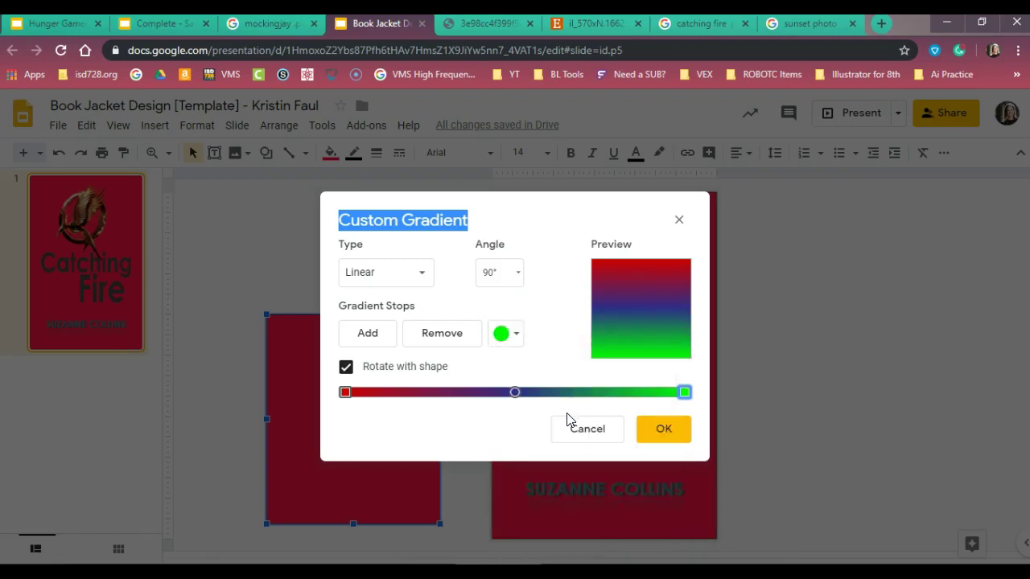
left_click(663, 428)
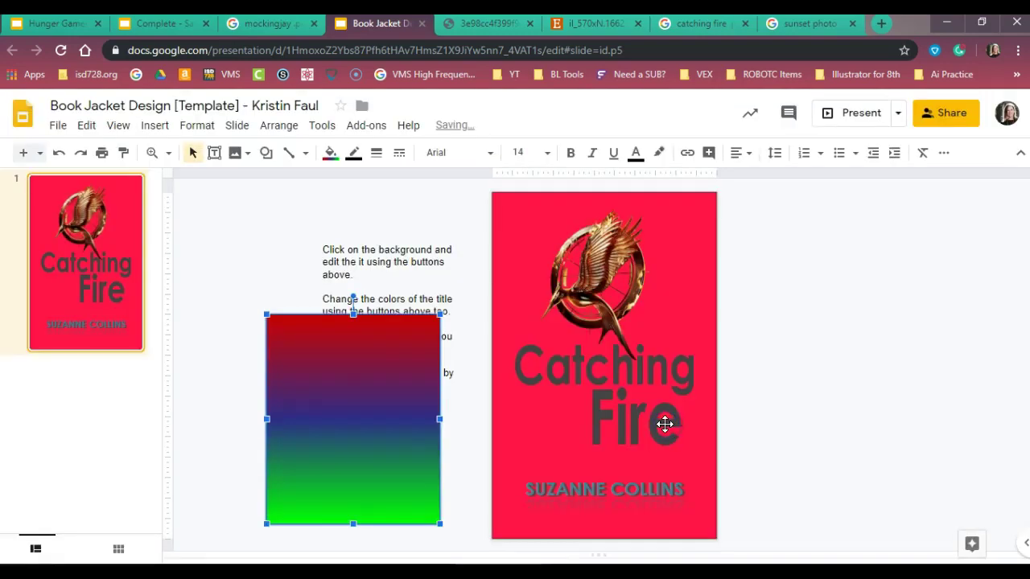
- Move the gradient rectangle onto the cover and enlarge it to fill the whole page
left_click(402, 382)
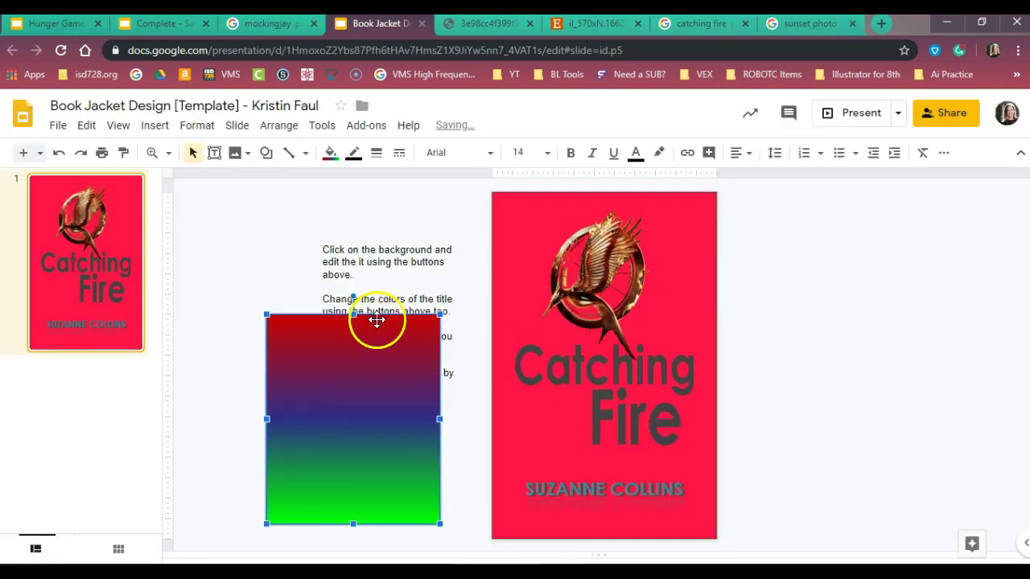
left_click_drag(377, 322, 602, 197)
left_click_drag(665, 401, 715, 537)
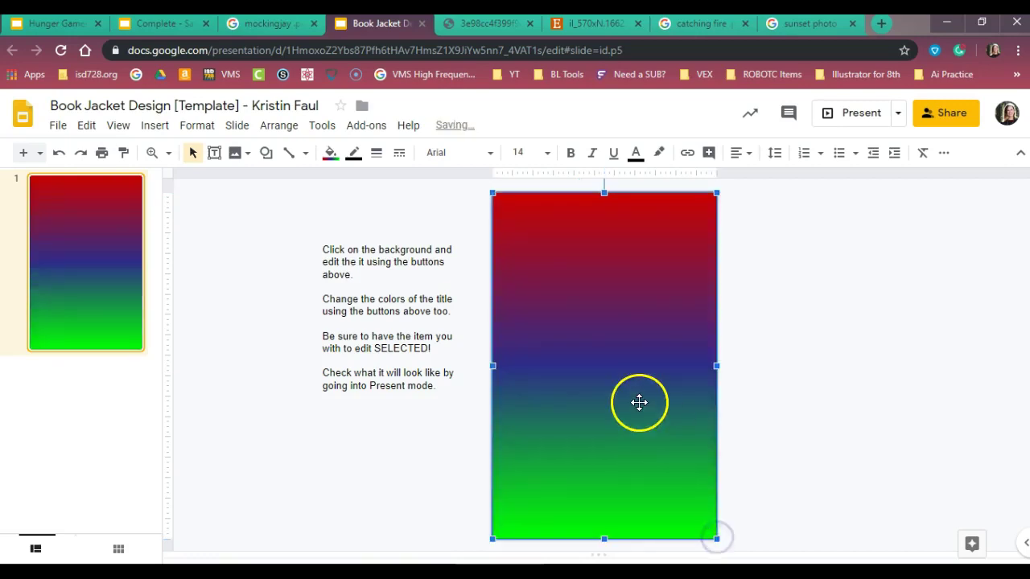
- Send the full-page gradient rectangle to the back, behind the red background, title and artwork
right_click(641, 402)
mouse_move(692, 366)
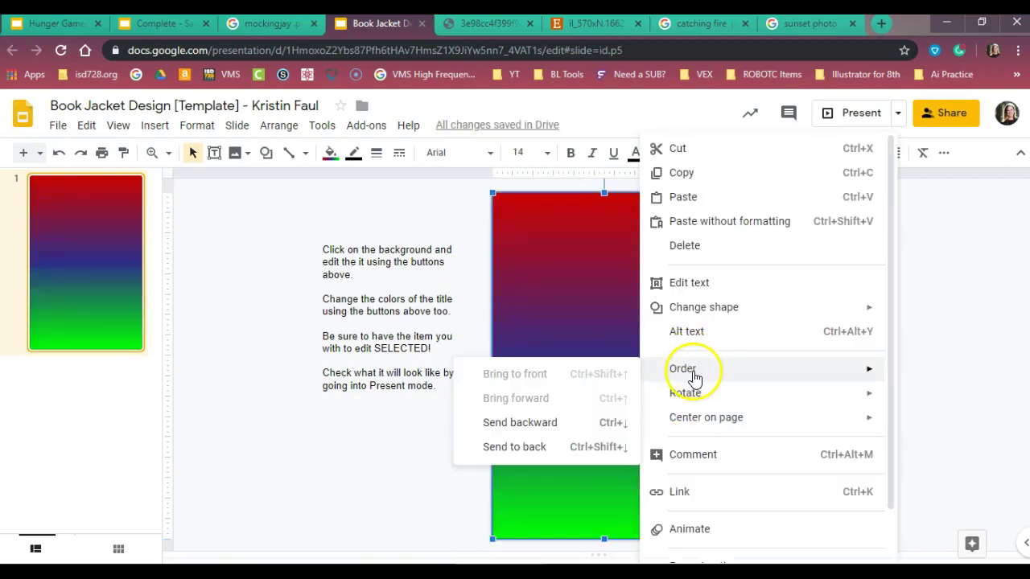
left_click(523, 447)
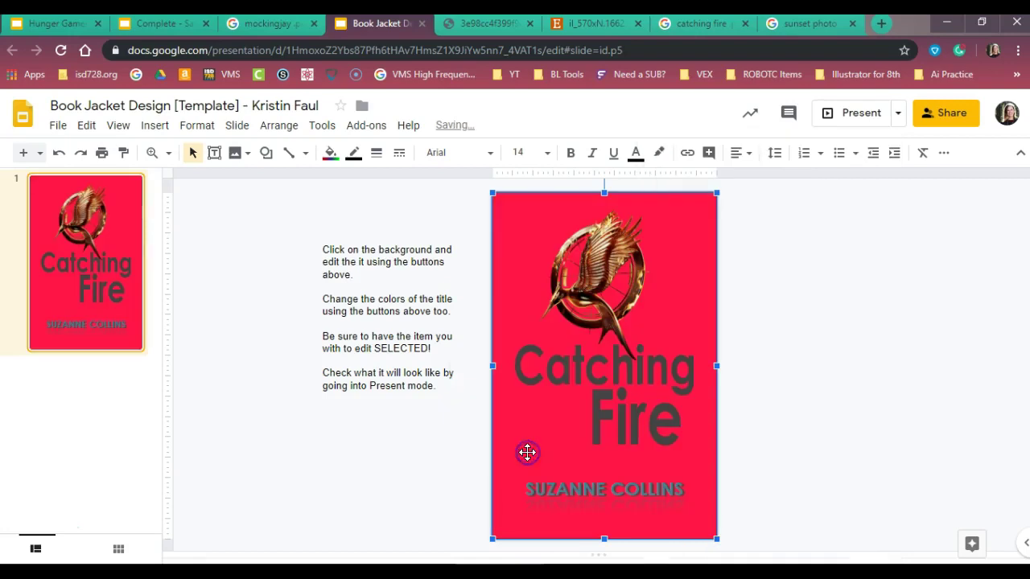
- Move the red background off the cover to expose the gradient, then return it to fill the page and deselect it
left_click_drag(526, 452, 288, 455)
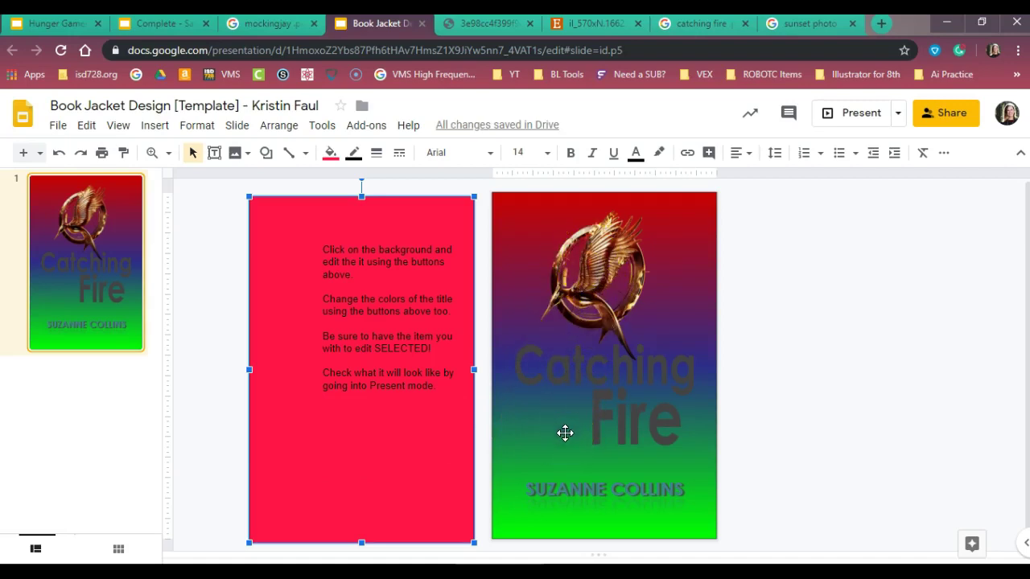
left_click_drag(475, 453, 683, 453)
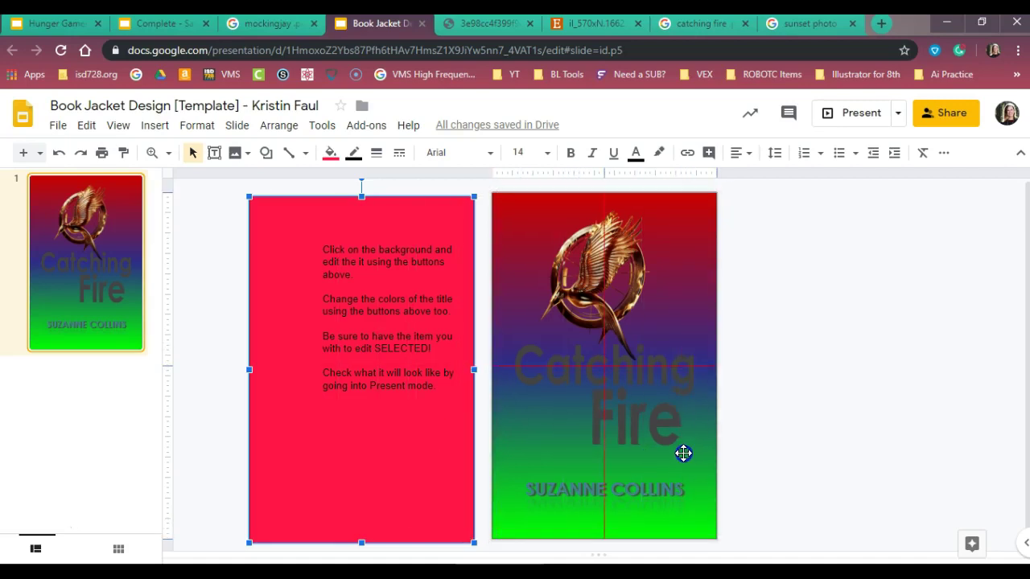
left_click_drag(683, 453, 683, 453)
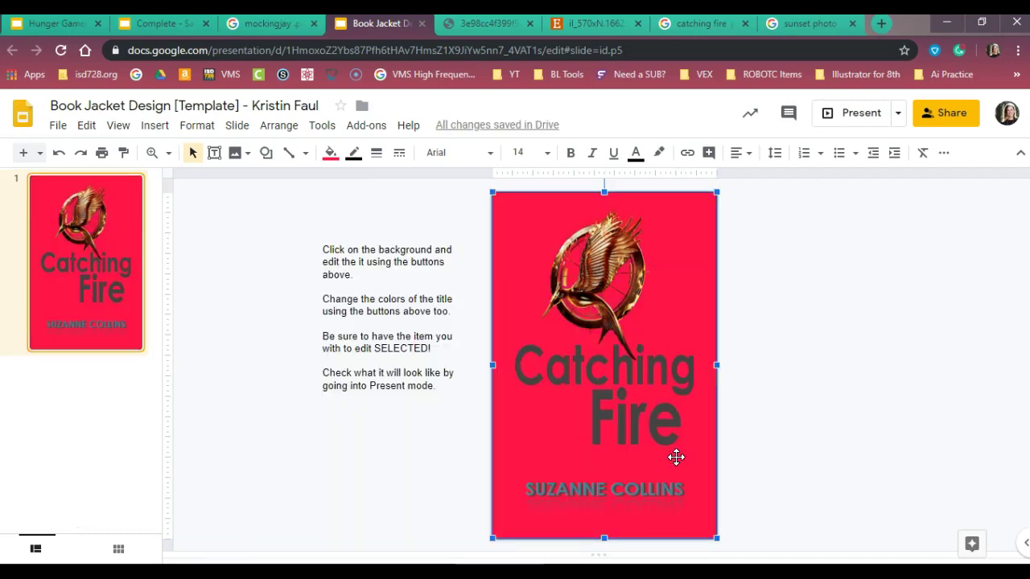
left_click(662, 464)
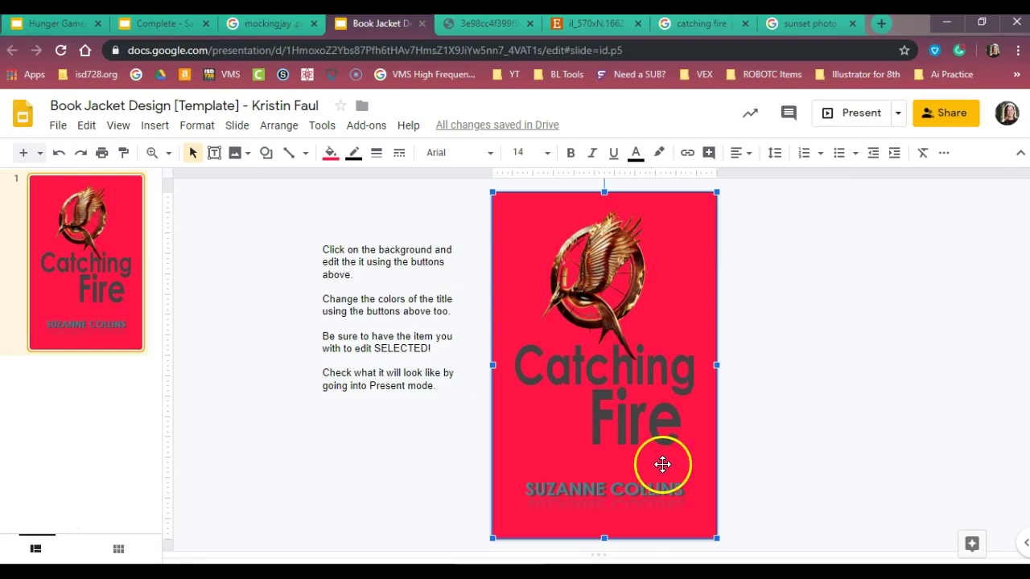
left_click(785, 431)
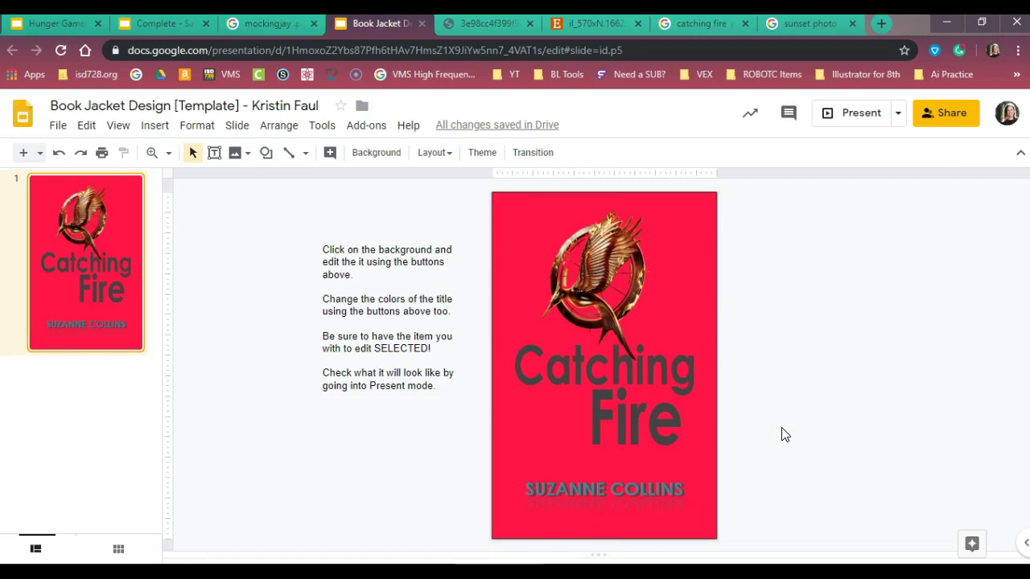
left_click(792, 442)
- Switch to the Google Images results for "sunset photo" and filter them to images labeled for reuse
left_click(34, 29)
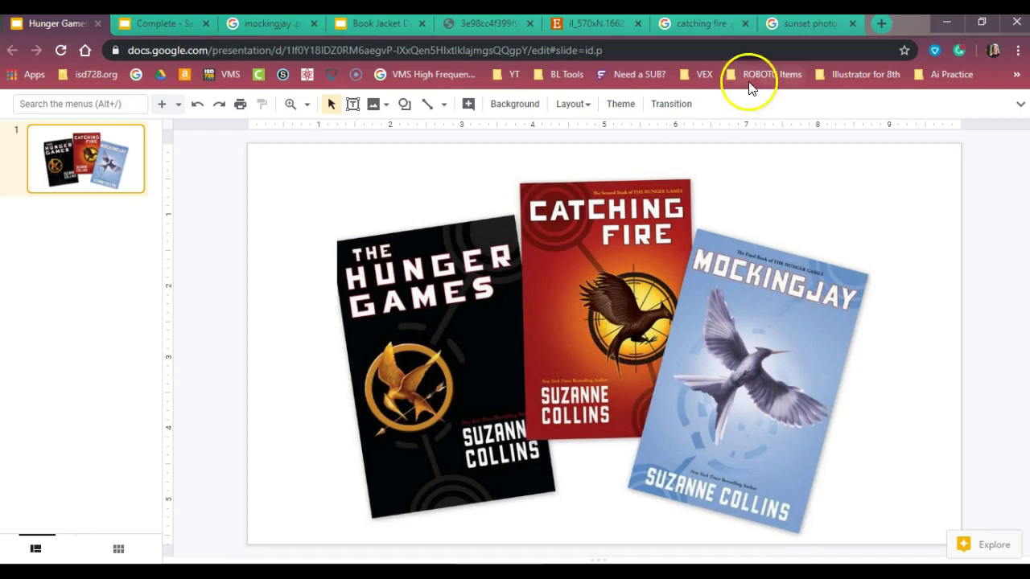
left_click(792, 29)
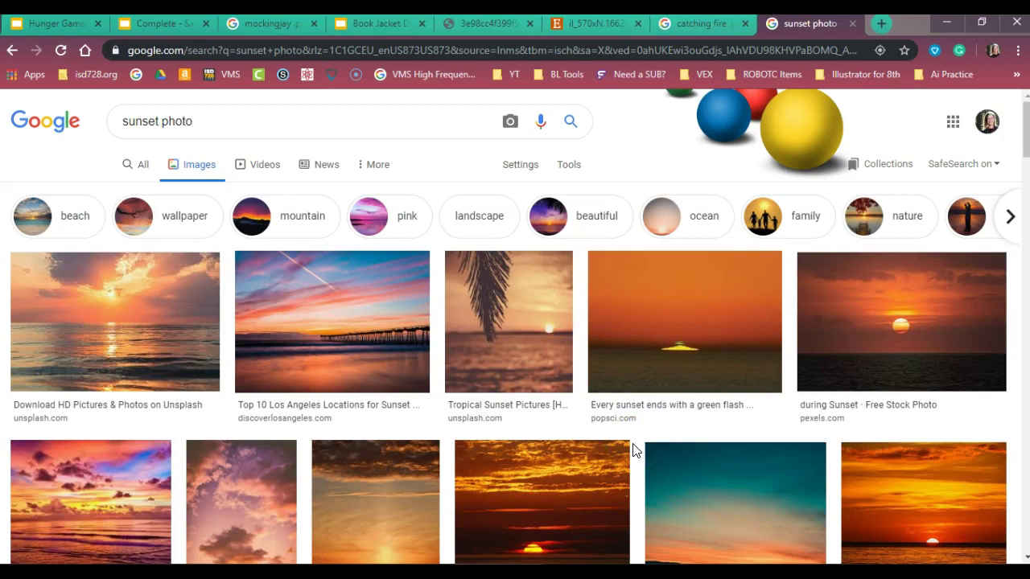
left_click(566, 167)
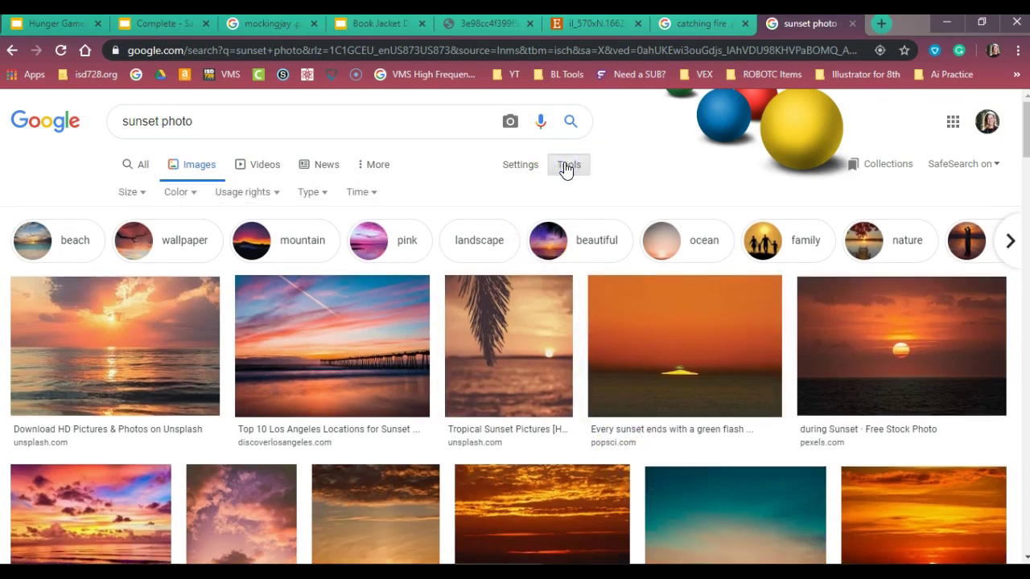
left_click(259, 195)
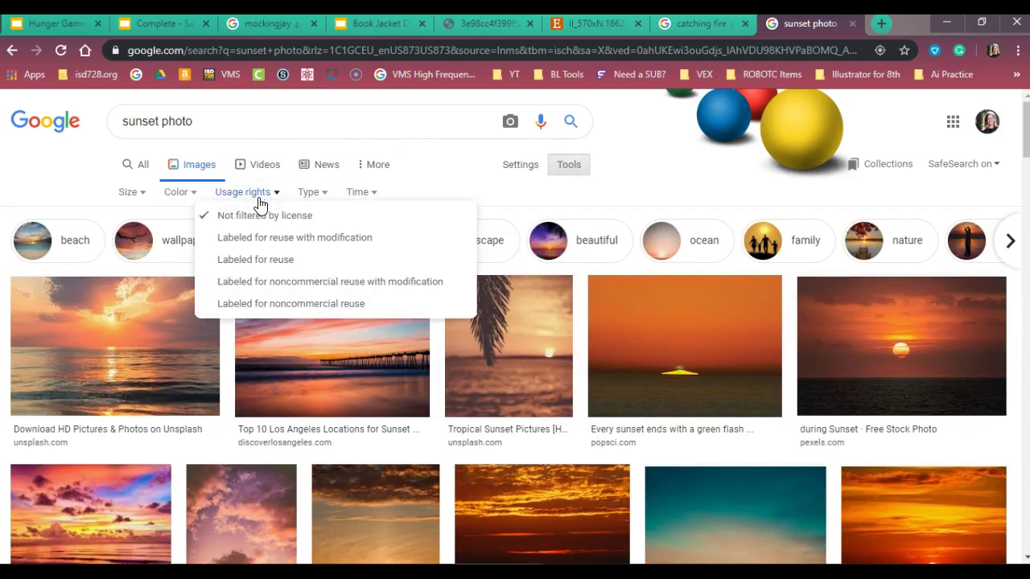
left_click(262, 265)
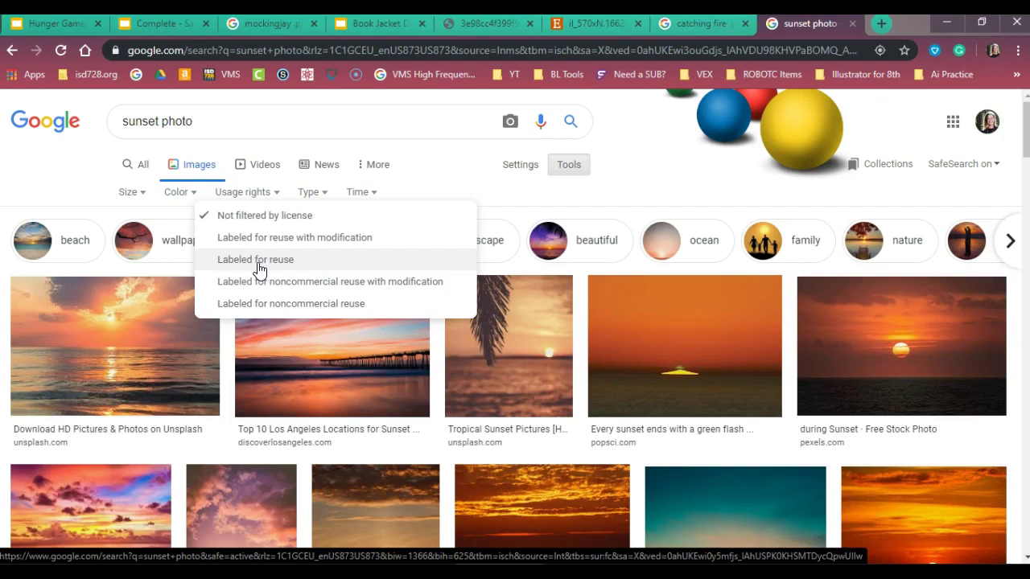
left_click(257, 267)
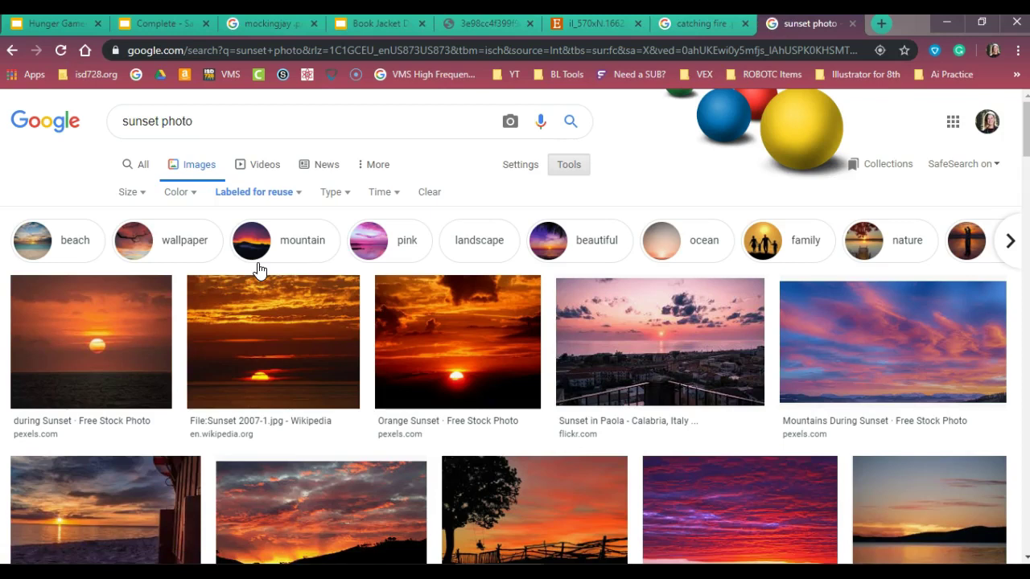
- Browse the reusable sunset photos for a suitable cover background
scroll(257, 269, "down", 2)
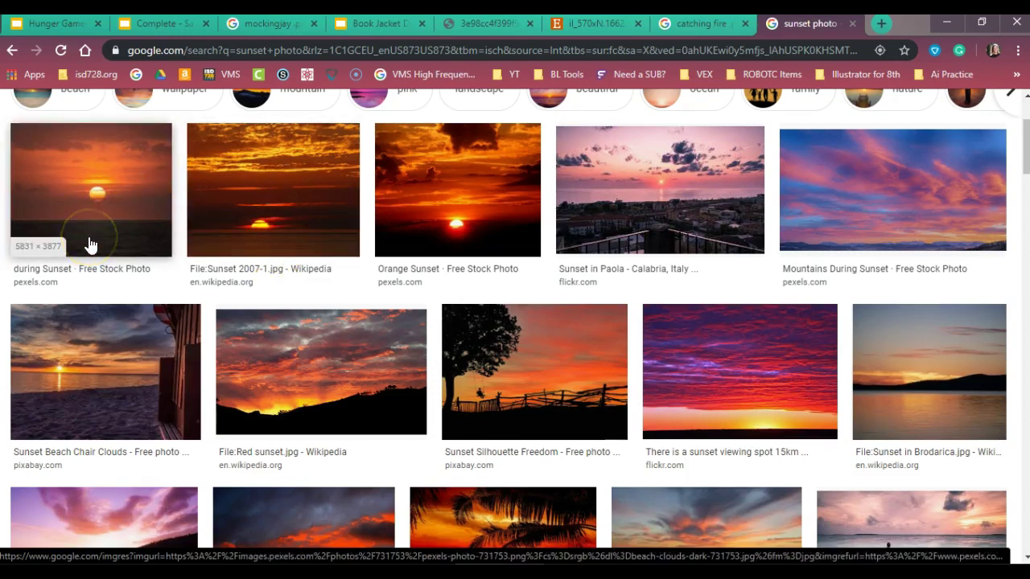
scroll(736, 398, "down", 2)
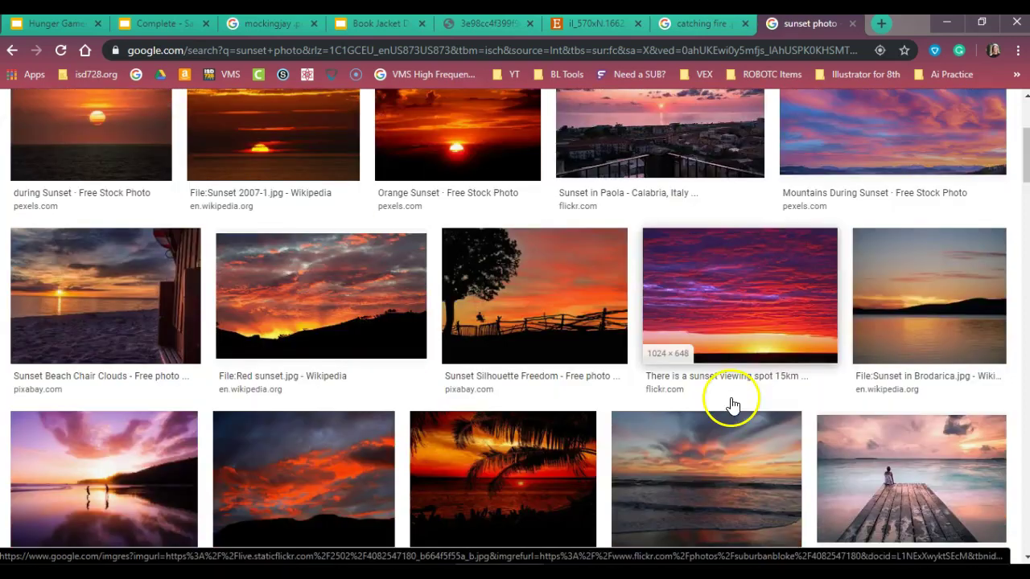
scroll(732, 405, "down", 1)
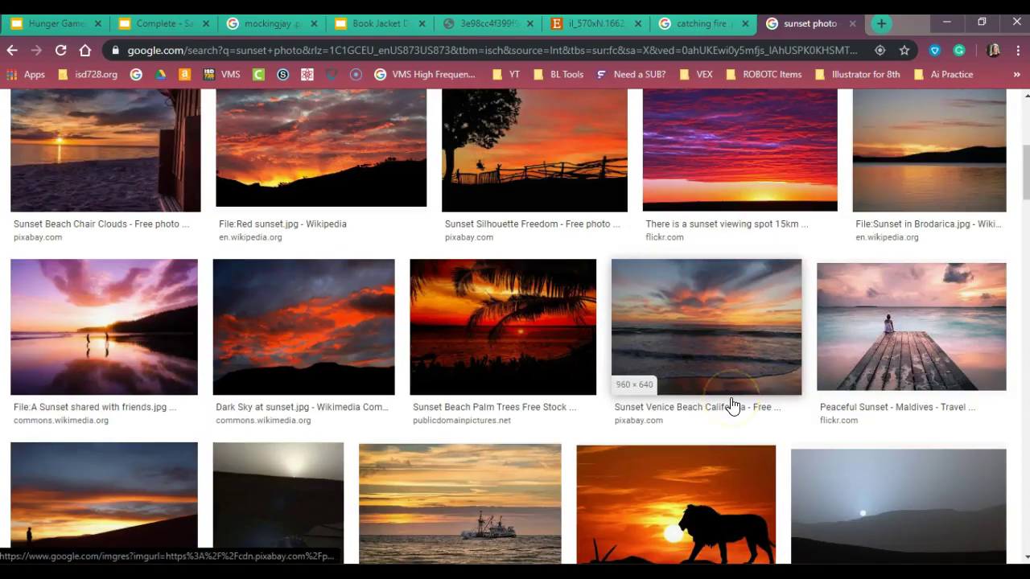
scroll(732, 404, "up", 1)
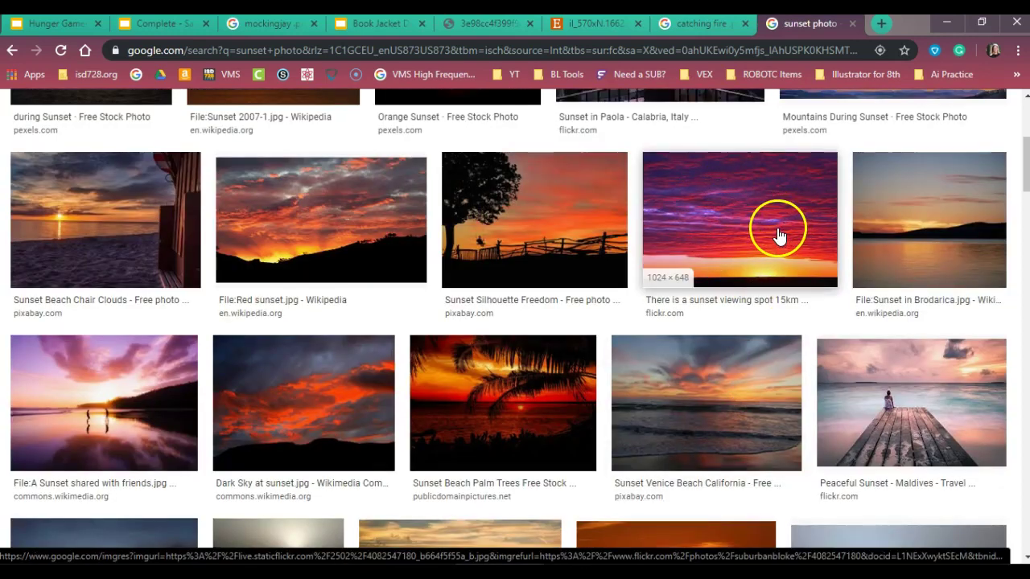
scroll(779, 235, "down", 2)
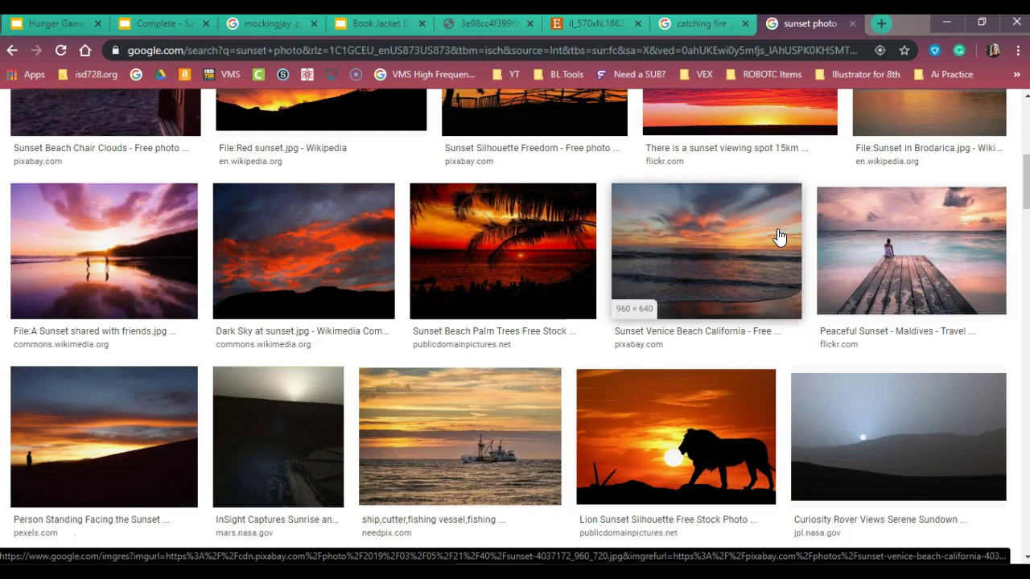
scroll(779, 236, "down", 1)
scroll(778, 236, "down", 1)
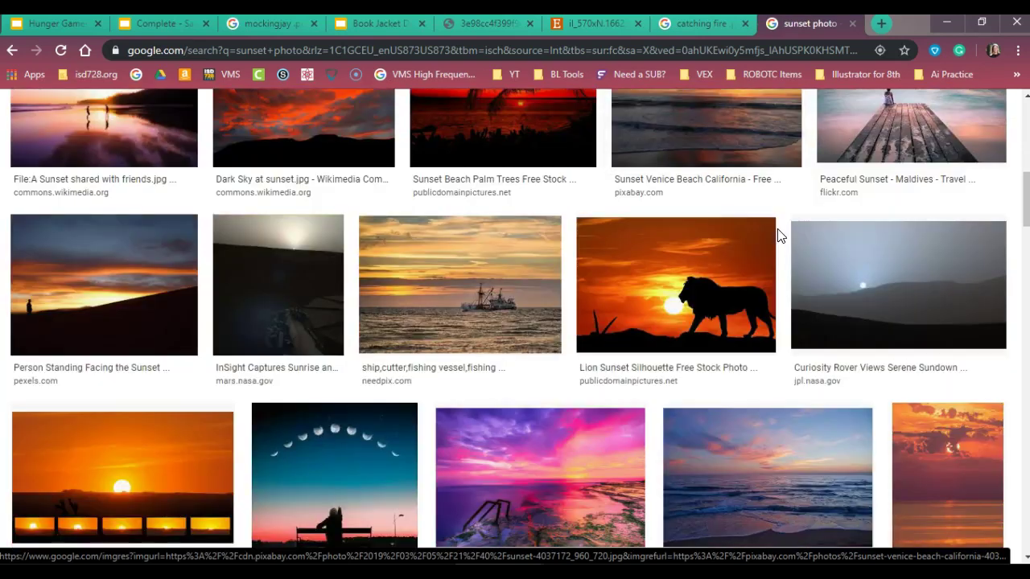
scroll(778, 235, "down", 1)
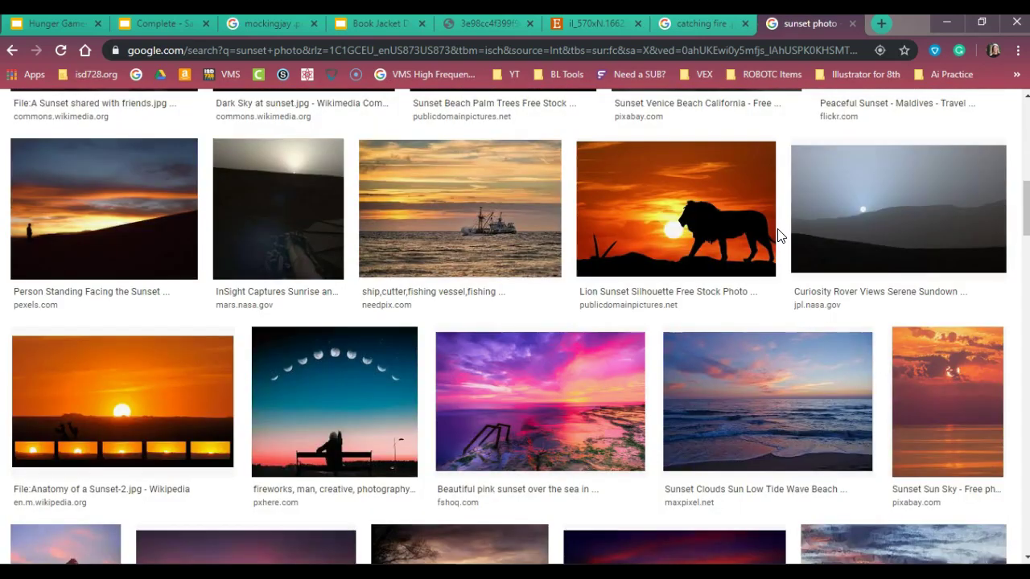
scroll(779, 236, "down", 1)
scroll(779, 236, "down", 2)
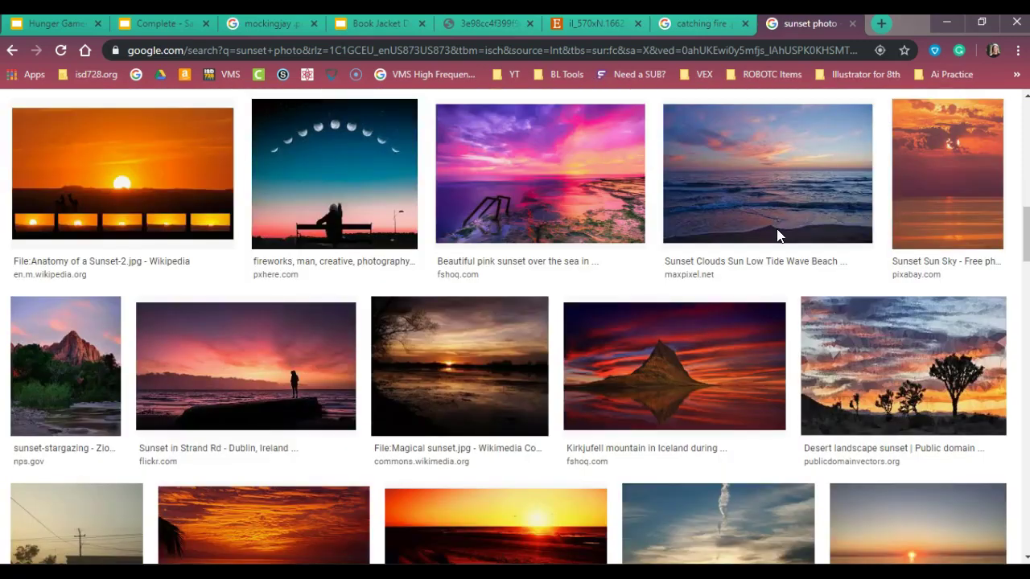
scroll(779, 236, "down", 2)
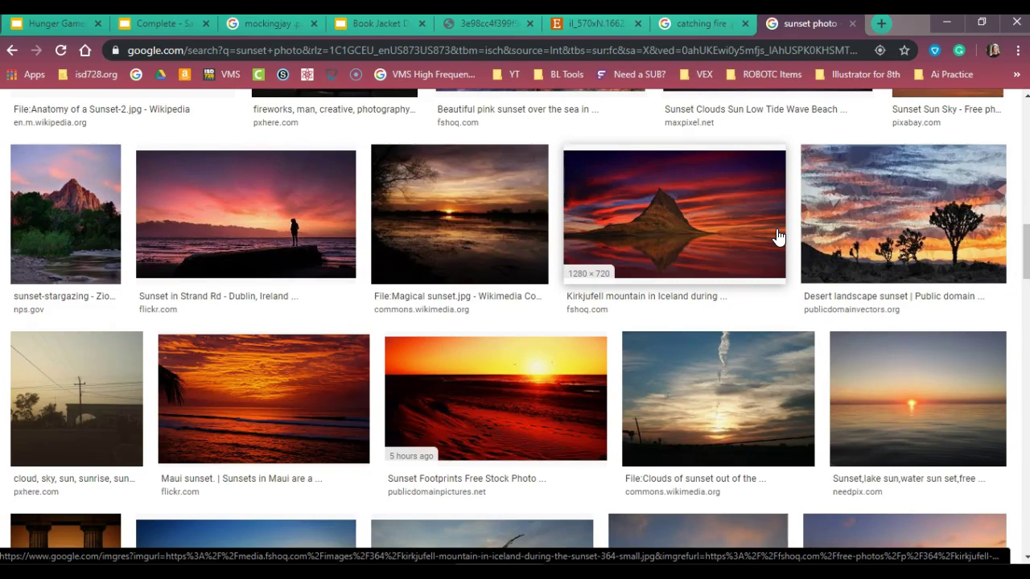
scroll(778, 235, "down", 3)
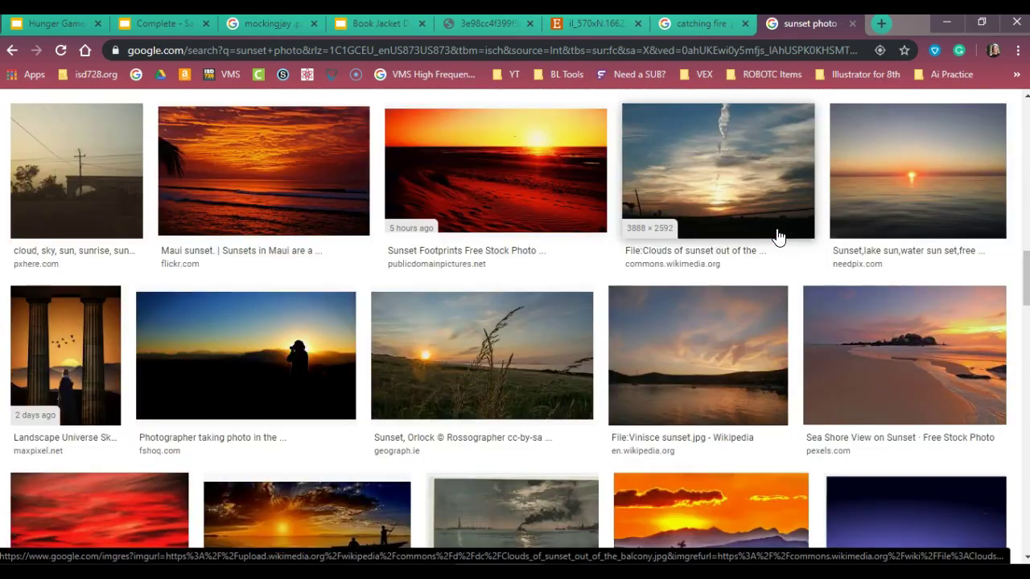
scroll(778, 235, "down", 4)
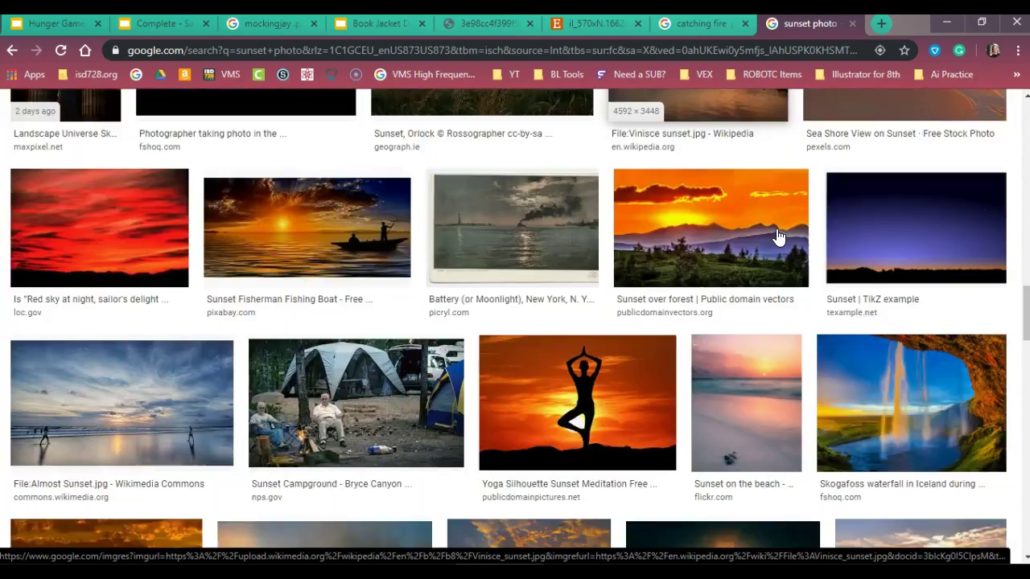
scroll(778, 236, "down", 6)
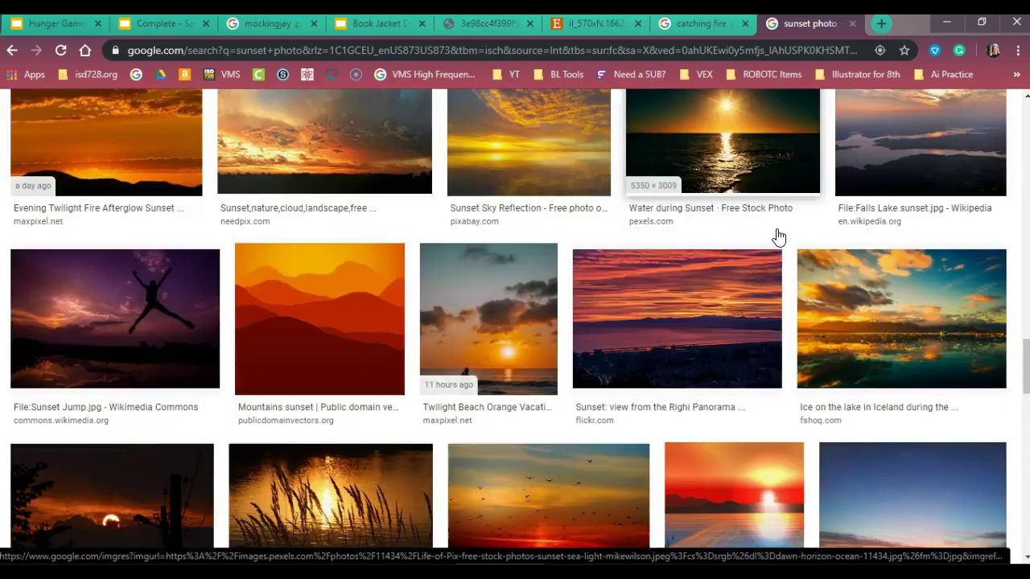
scroll(777, 236, "down", 2)
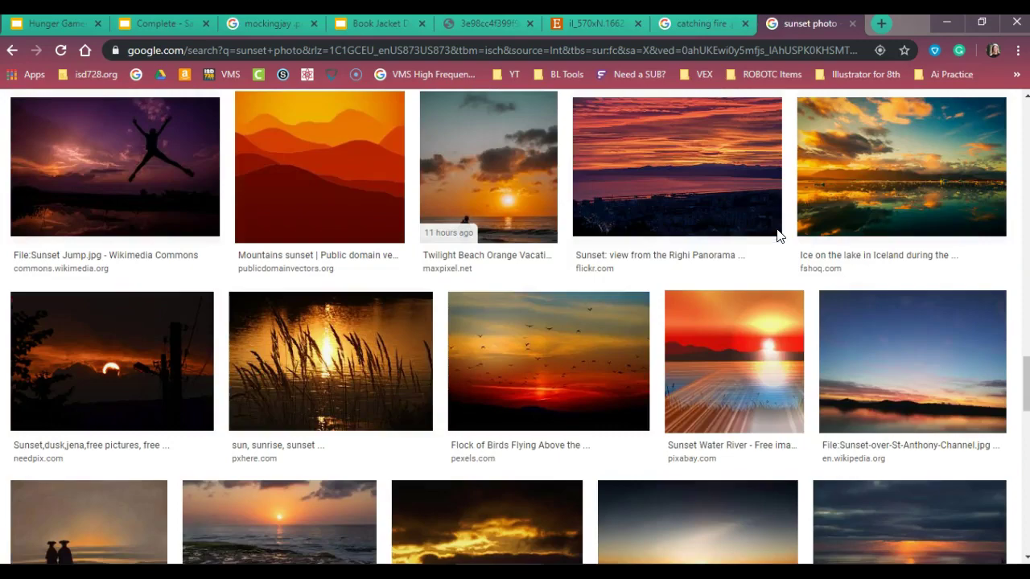
- Open the purple and red Hay Plain Sunset photo and insert it onto the book jacket slide
scroll(778, 236, "up", 7)
scroll(778, 236, "up", 10)
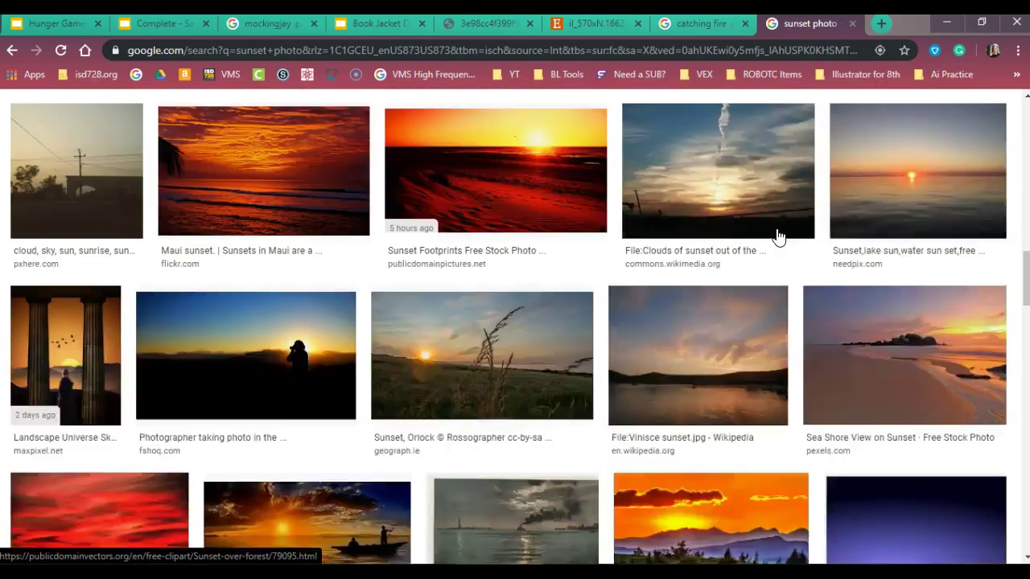
scroll(775, 239, "up", 2)
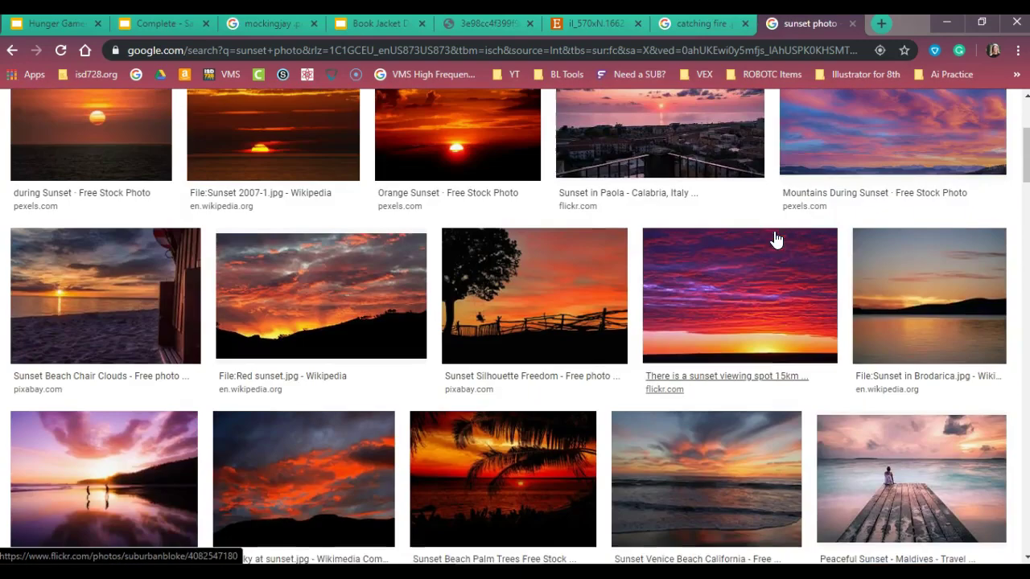
left_click(785, 300)
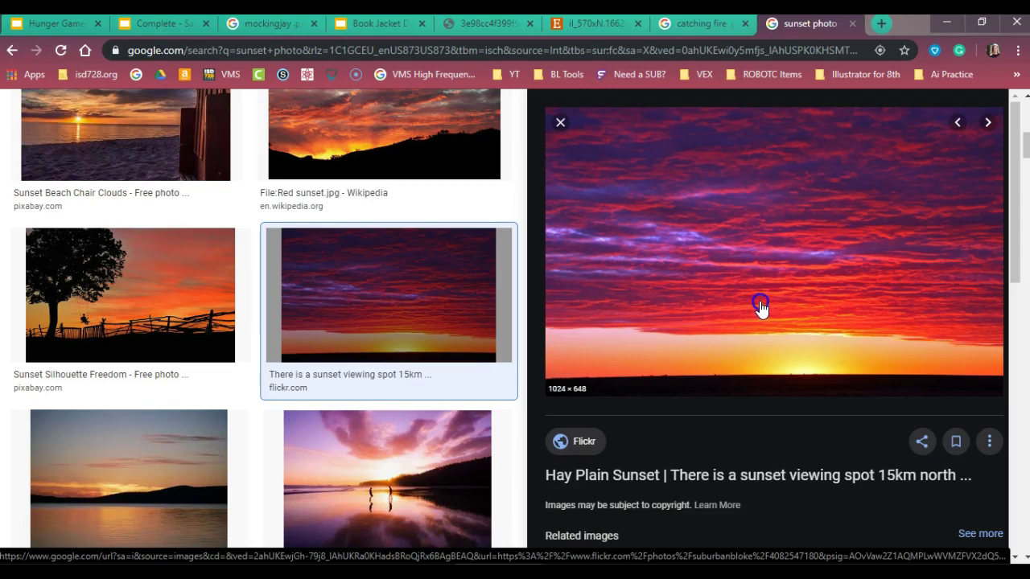
left_click_drag(760, 305, 503, 314)
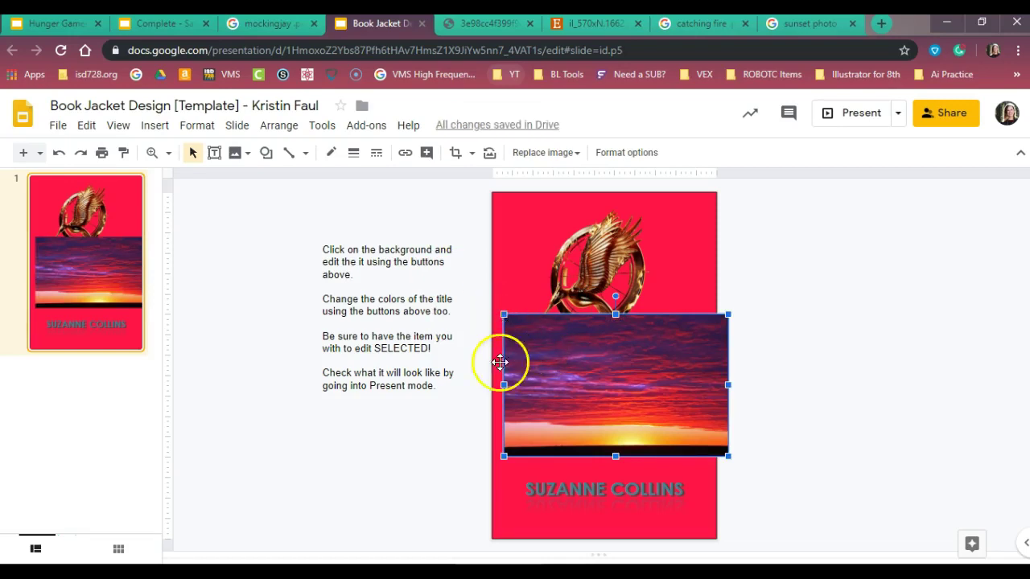
- Stretch the sunset photo non-proportionally, adjusting its width and height separately to cover the whole page
left_click_drag(504, 385, 653, 385)
left_click_drag(693, 315, 666, 198)
left_click_drag(690, 456, 692, 539)
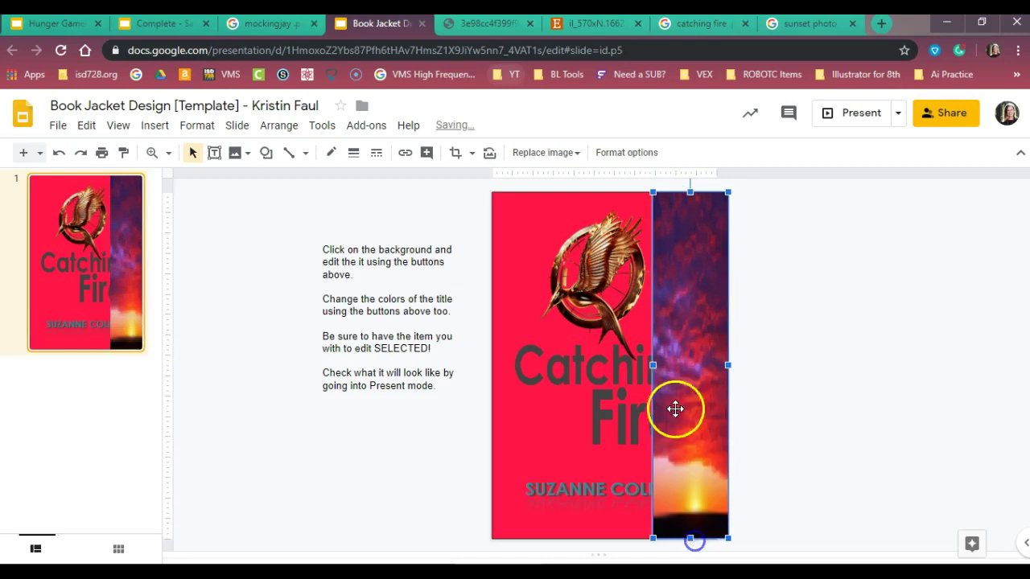
left_click_drag(654, 366, 492, 358)
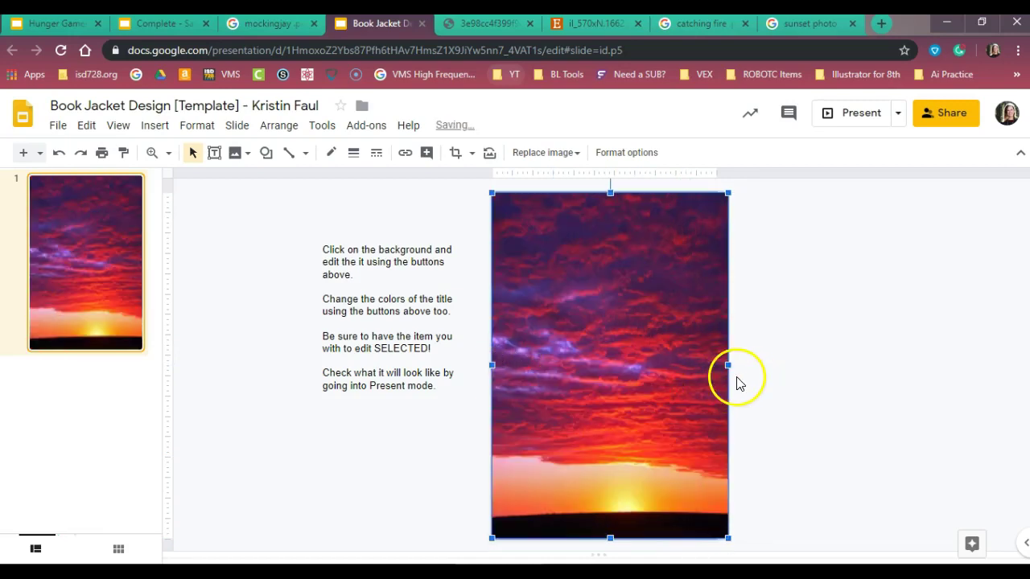
mouse_move(711, 365)
left_mouse_down()
mouse_move(745, 367)
mouse_move(717, 368)
left_mouse_up()
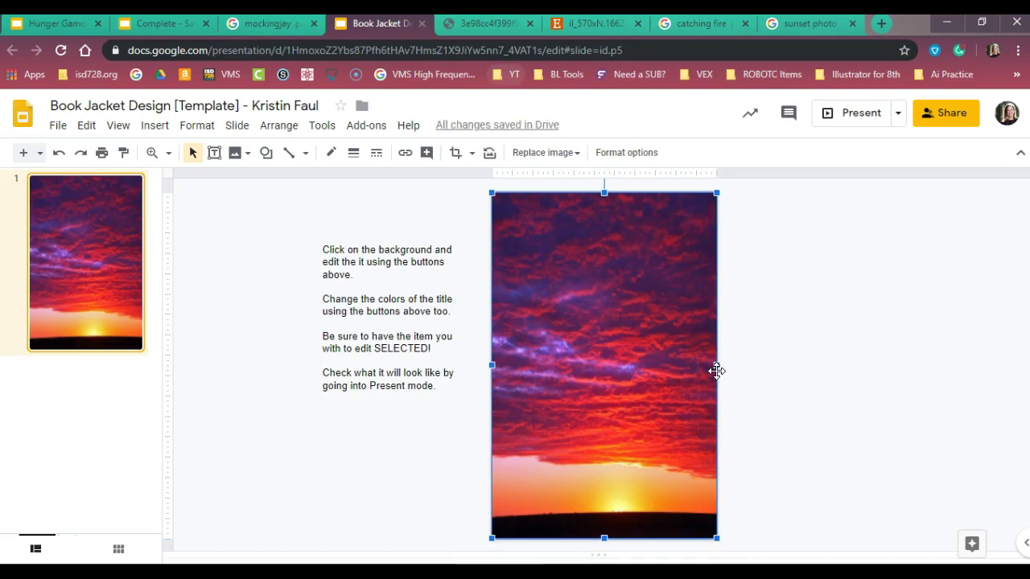
- Undo all the non-proportional stretching of the sunset photo
key("ctrl+z")
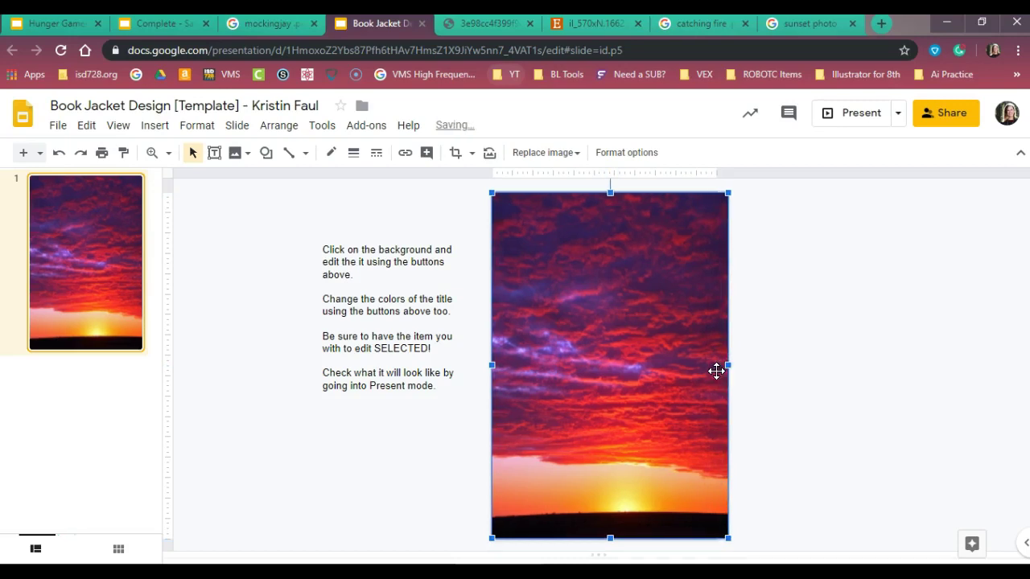
key("ctrl+z")
key("ctrl+z")
key("ctrl+z")
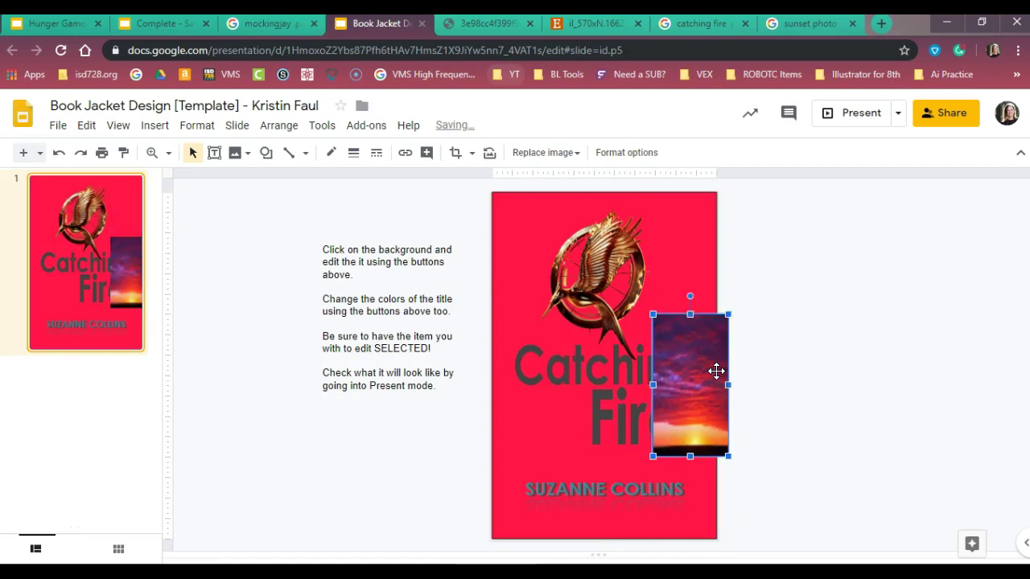
key("ctrl+z")
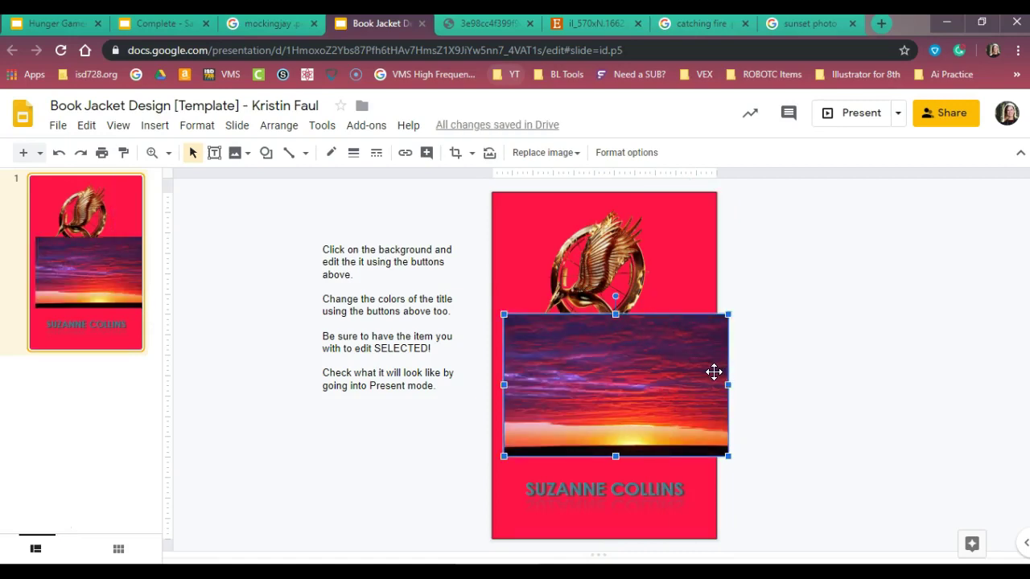
- Align the sunset photo with the cover's top edge and enlarge it proportionally to the full page height
left_click(668, 391)
left_click_drag(646, 276, 596, 275)
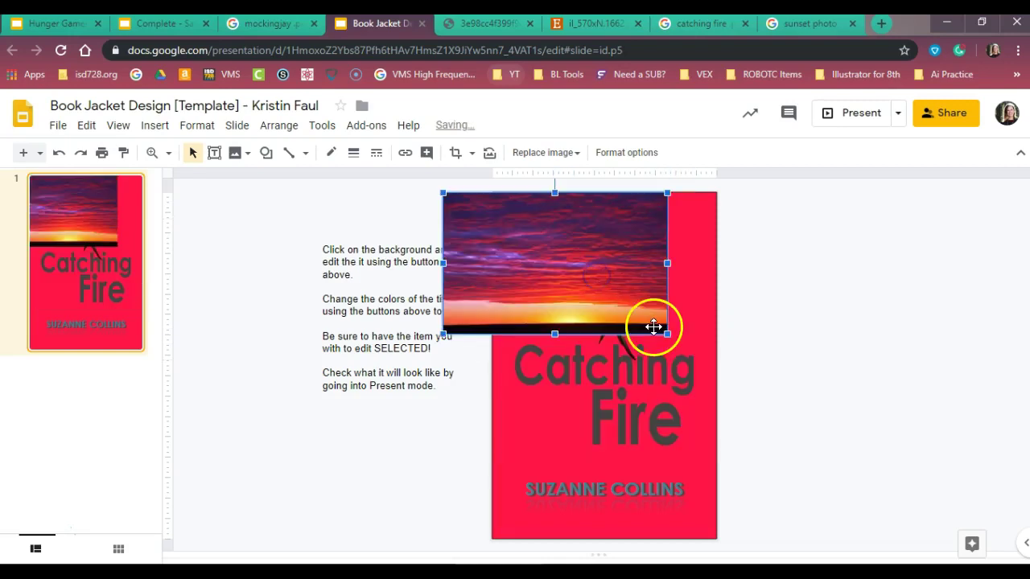
left_click_drag(667, 333, 801, 540)
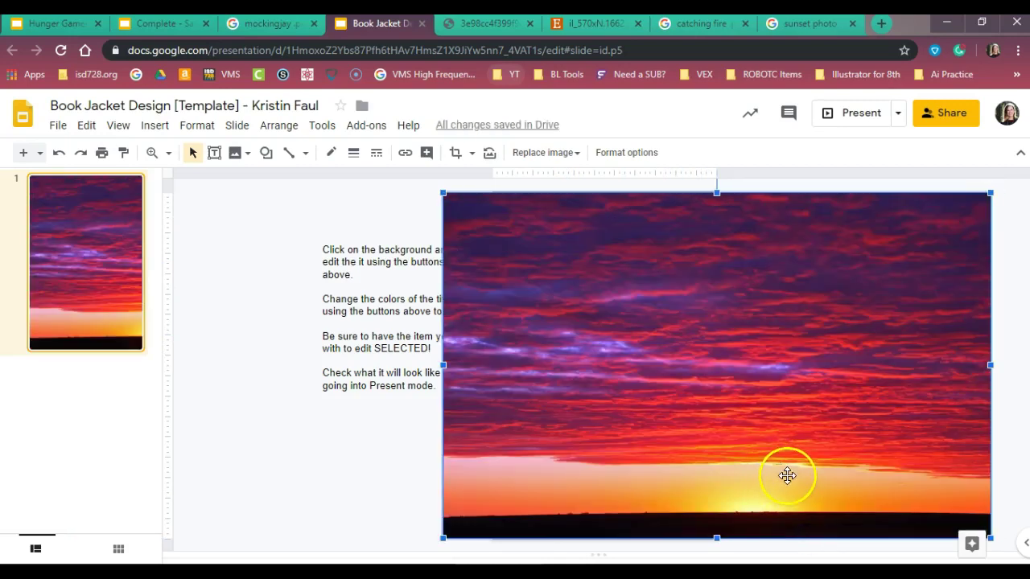
- Crop both sides of the sunset photo to the cover's page width
left_click(455, 157)
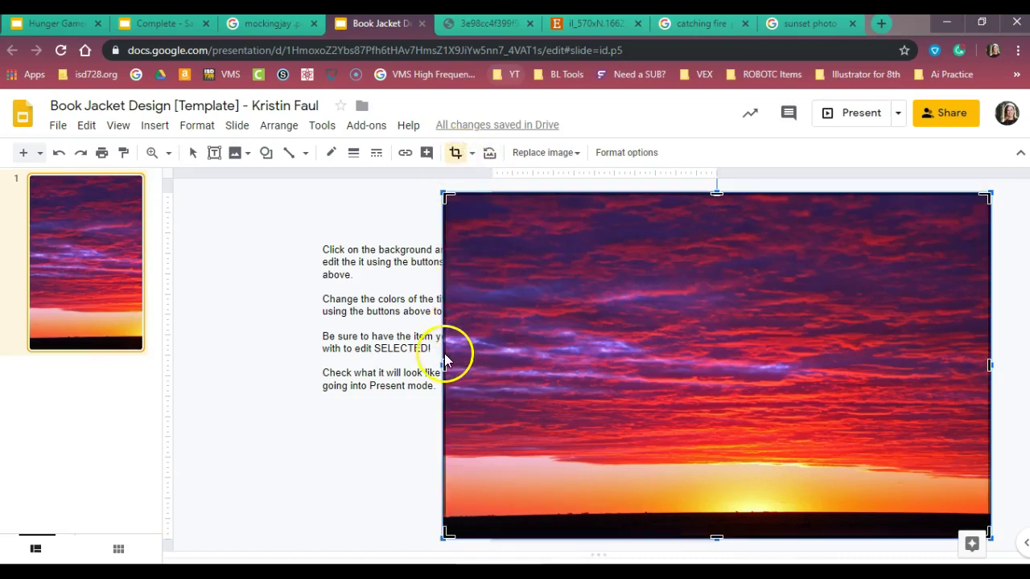
left_click_drag(444, 364, 492, 361)
left_click_drag(989, 364, 714, 366)
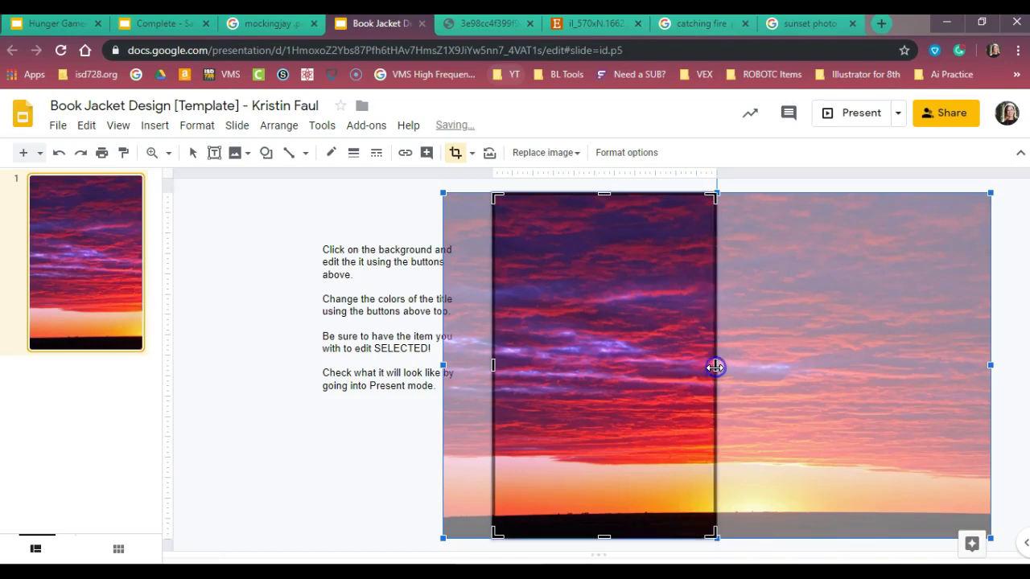